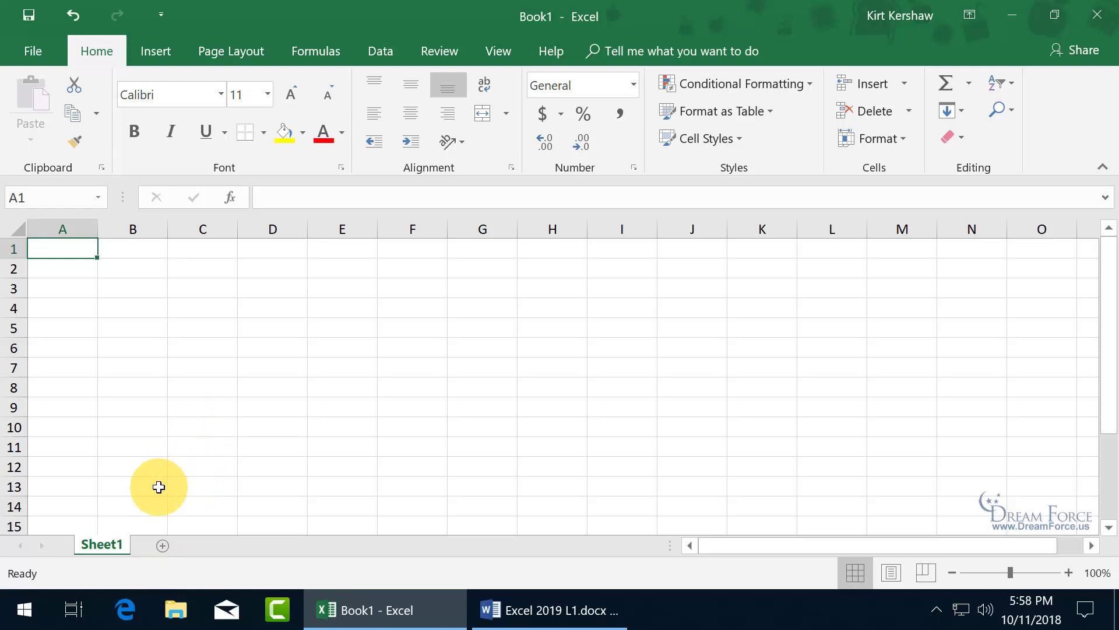
Open the File backstage and scroll down its left pane toward Options
left_click(31, 51)
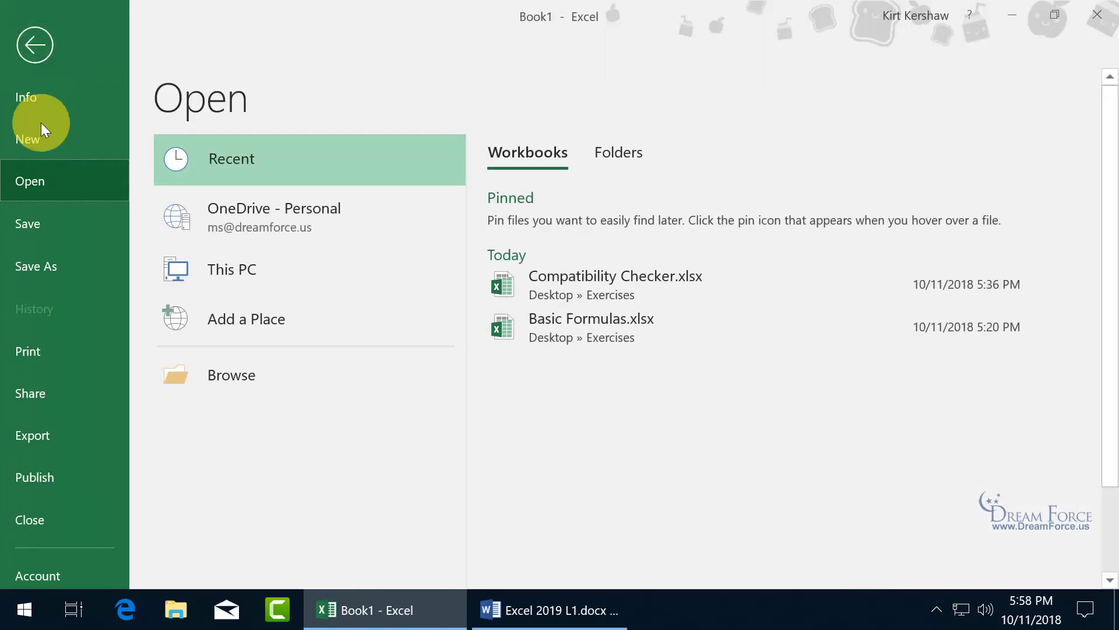
scroll(71, 389, "down", 1)
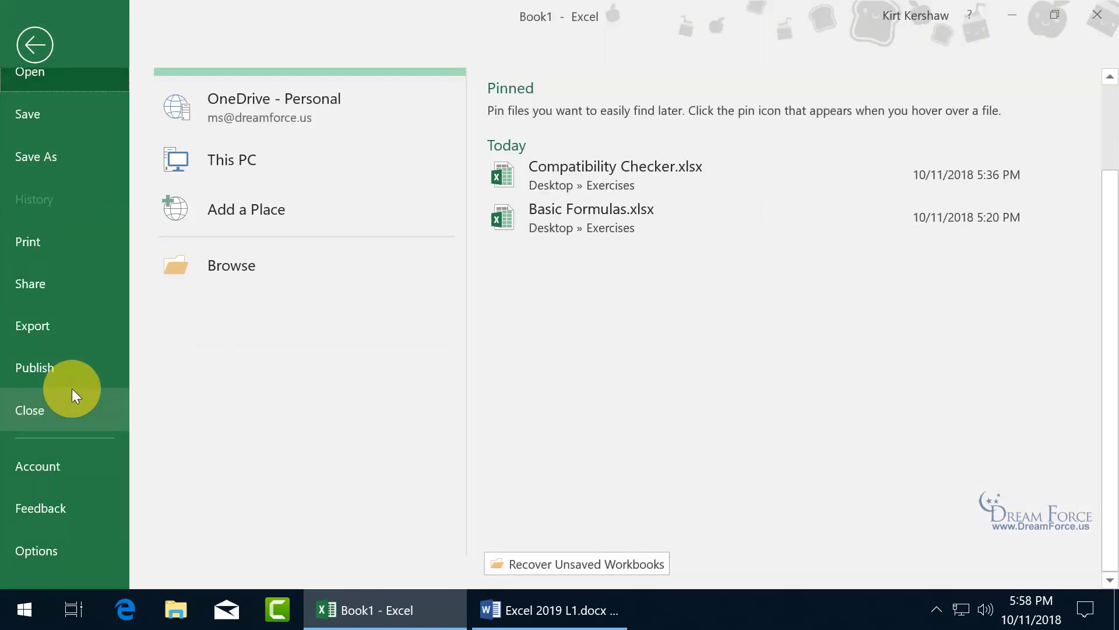
Inspect the new-workbook default font list in Excel Options, then cancel without changes
left_click(50, 554)
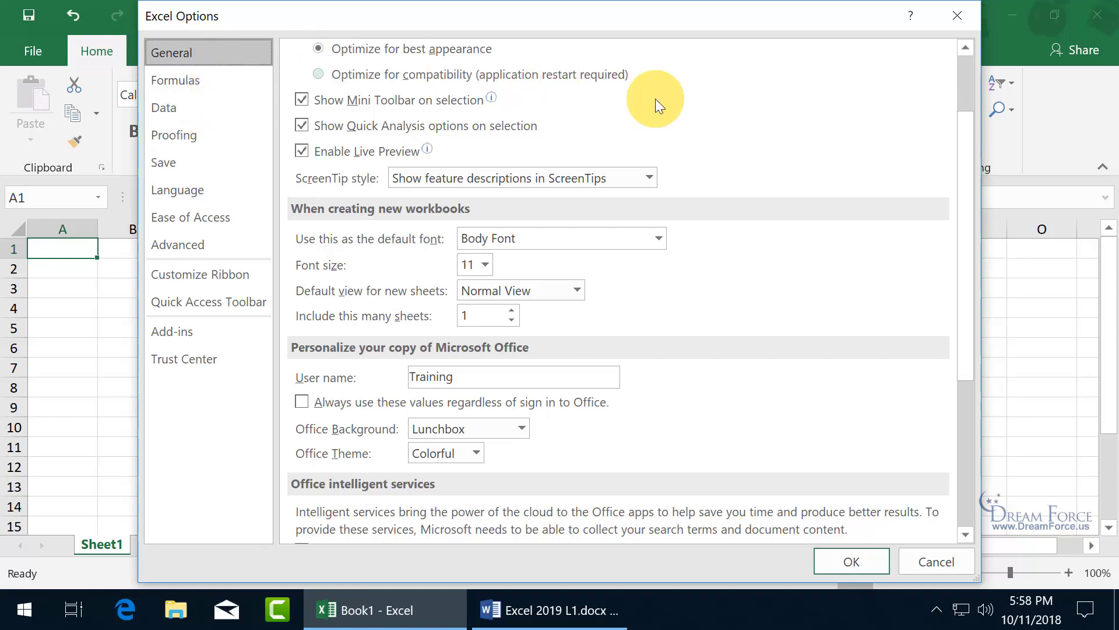
left_click_drag(967, 190, 976, 236)
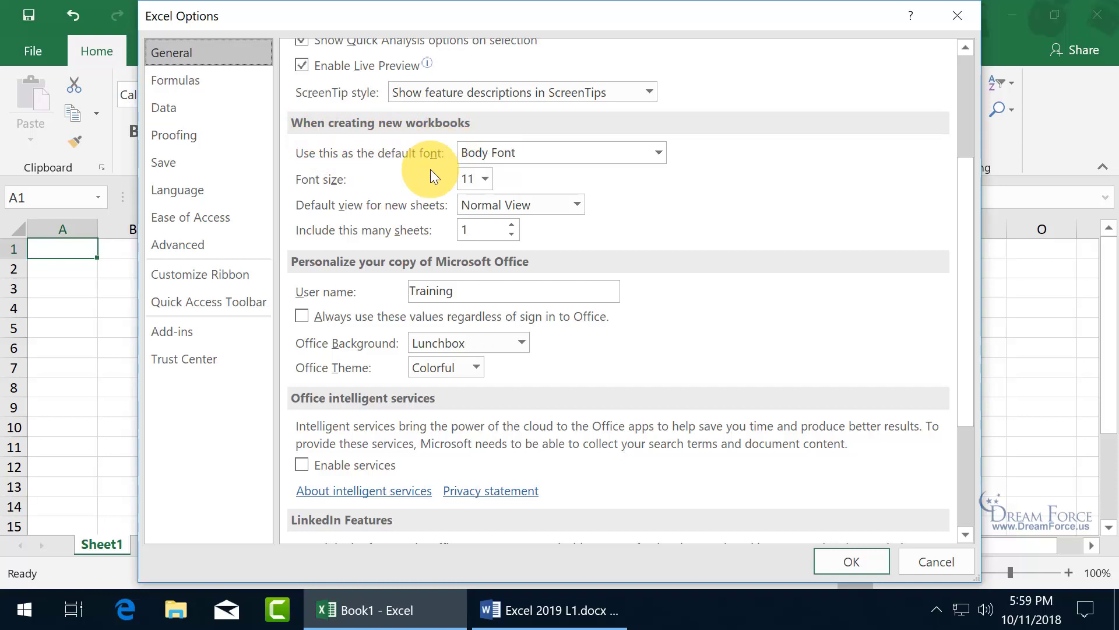
left_click_drag(264, 34, 324, 38)
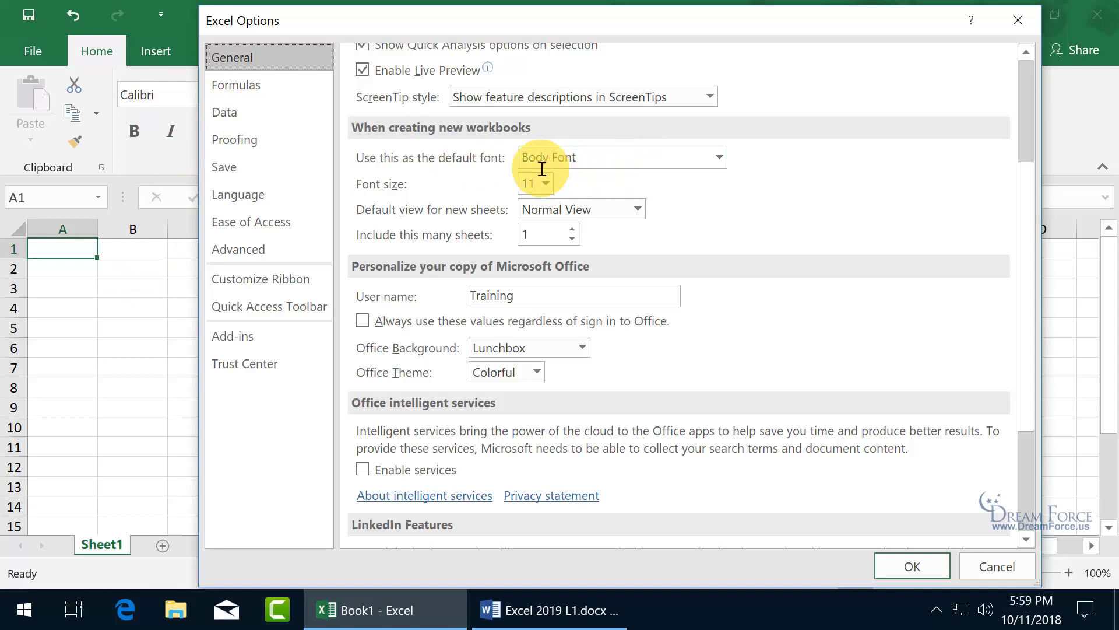
left_click(720, 161)
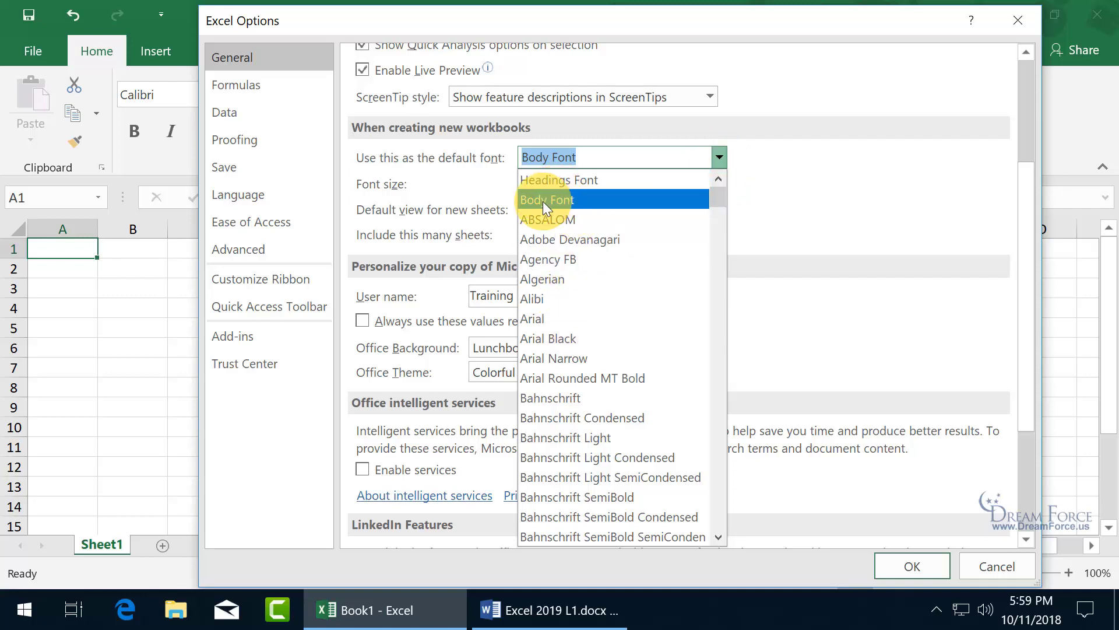
left_click(779, 194)
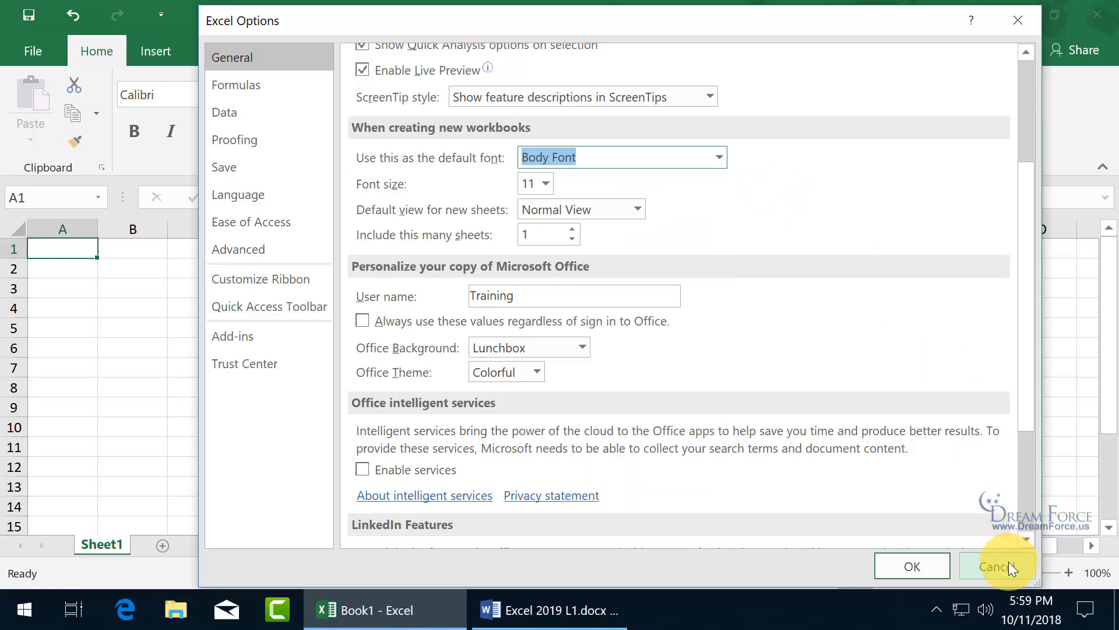
left_click(1005, 564)
Check the Home font list without choosing a font, then switch to Page Layout
left_click(219, 93)
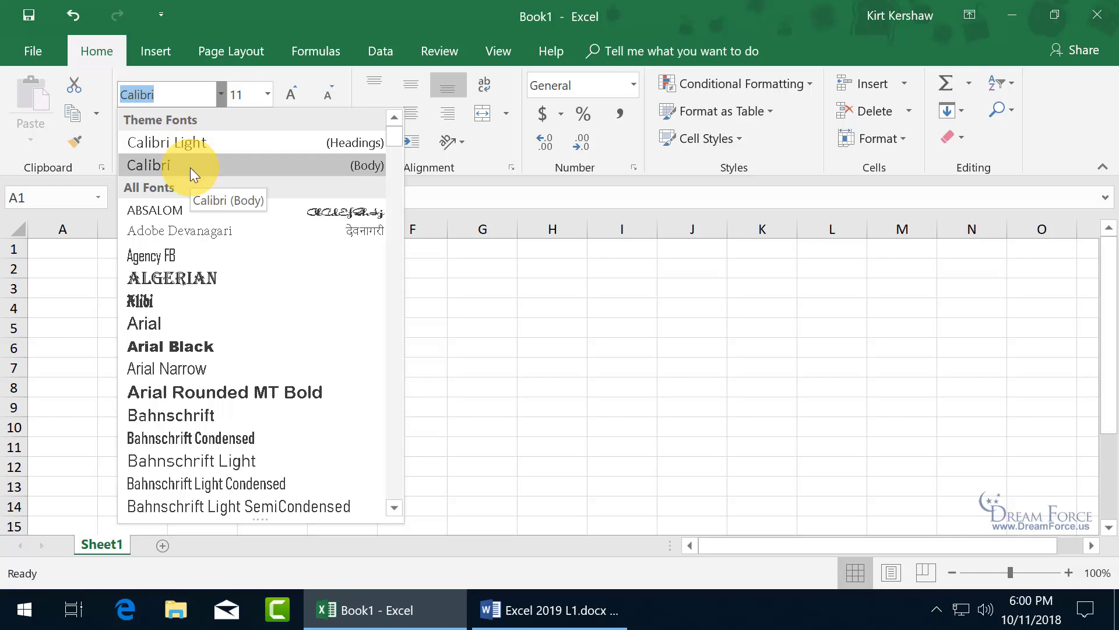
left_click(106, 138)
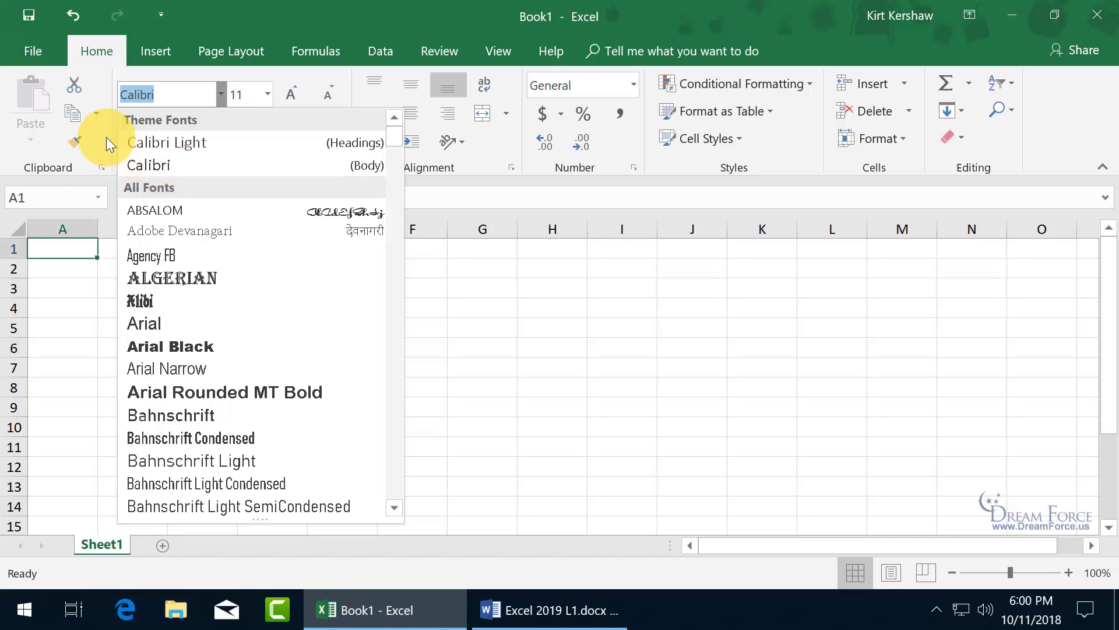
left_click(246, 54)
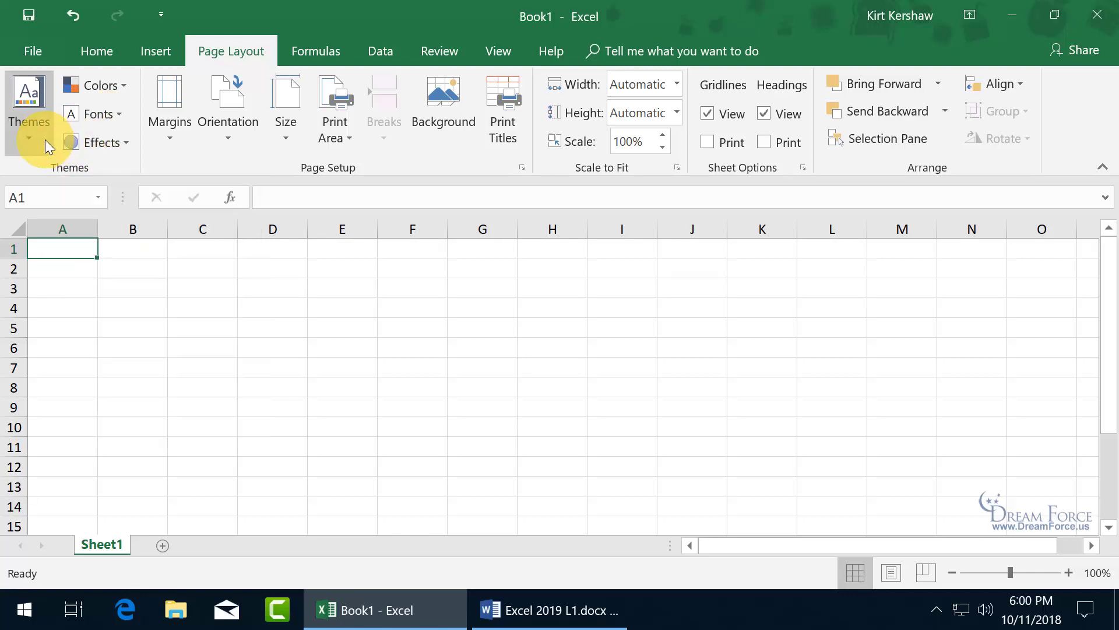
left_click(114, 120)
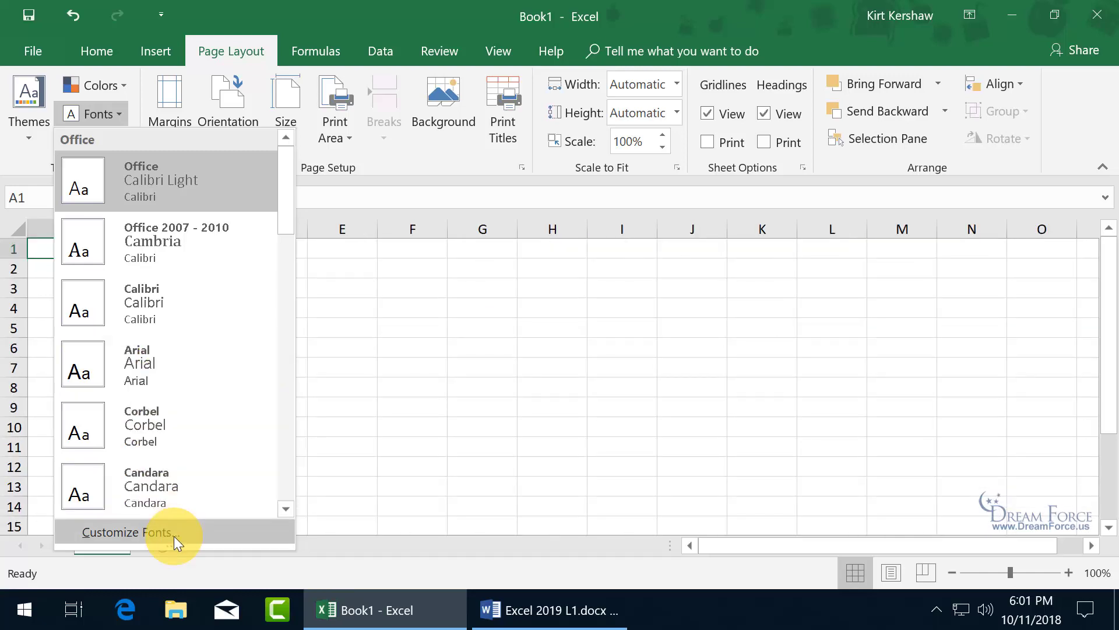
left_click(397, 317)
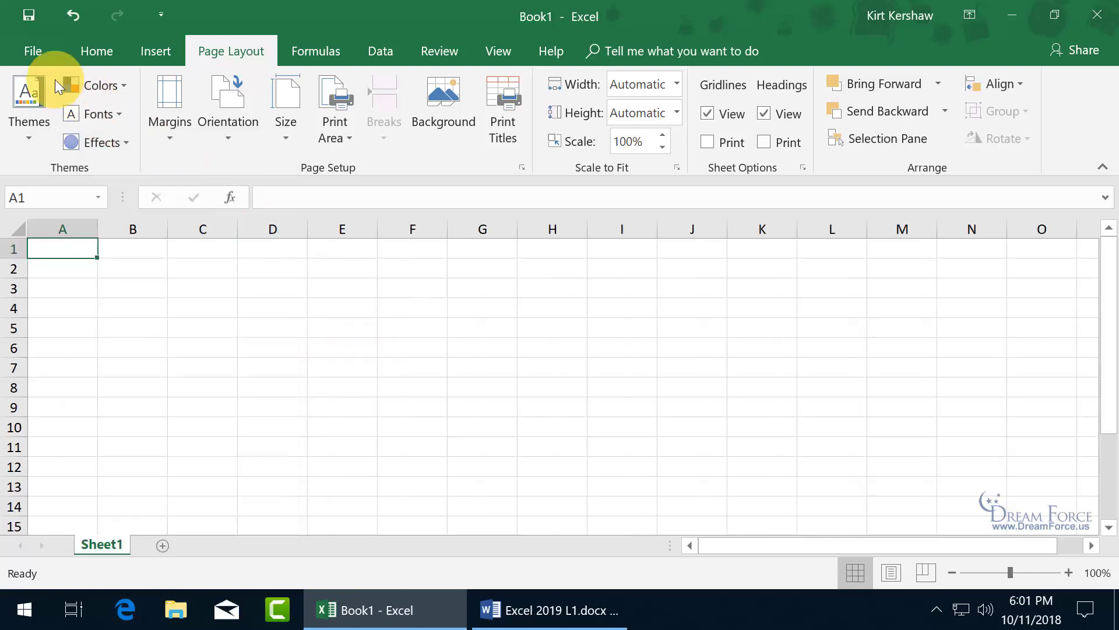
left_click(27, 52)
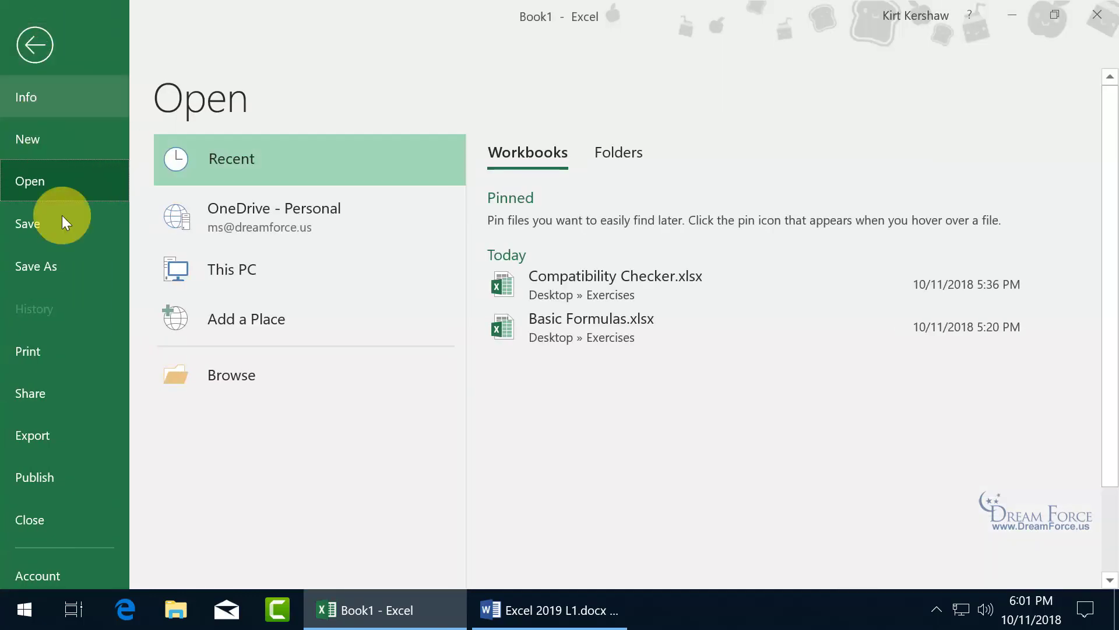
In Excel Options' General page, choose Arial as the default font for new workbooks
scroll(73, 525, "down", 2)
left_click(60, 555)
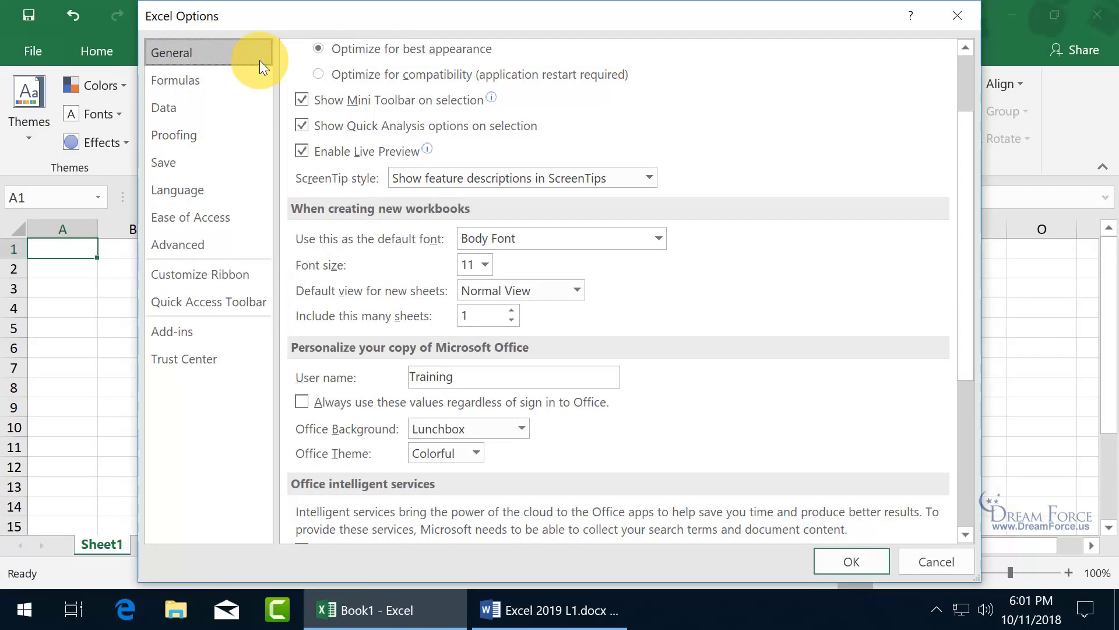
left_click(365, 109)
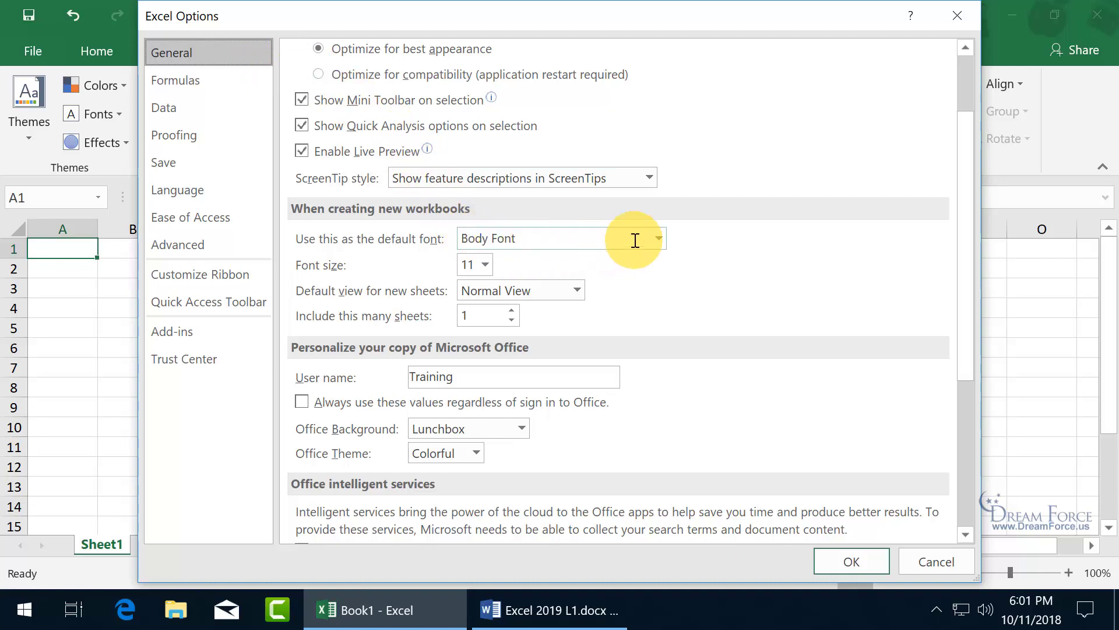
left_click(659, 238)
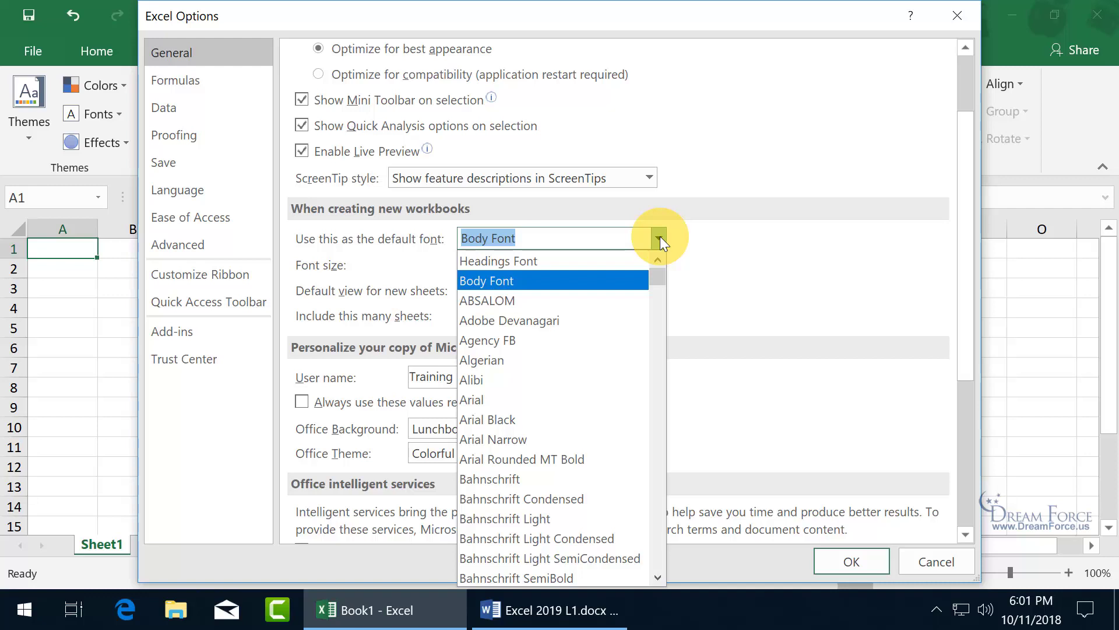
left_click(545, 405)
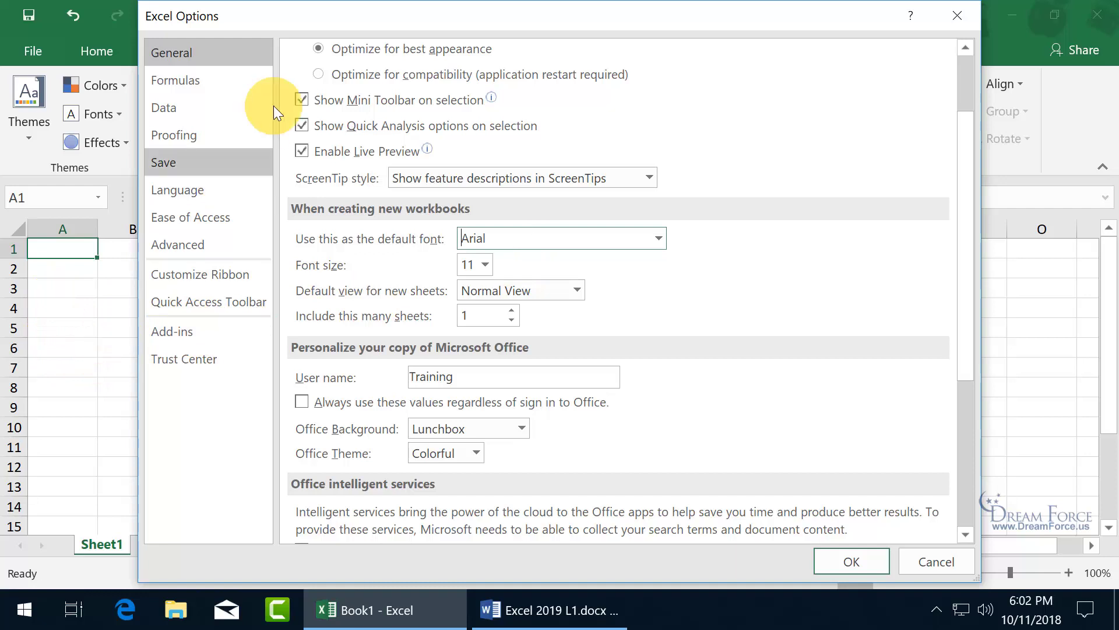
left_click_drag(335, 12, 520, 33)
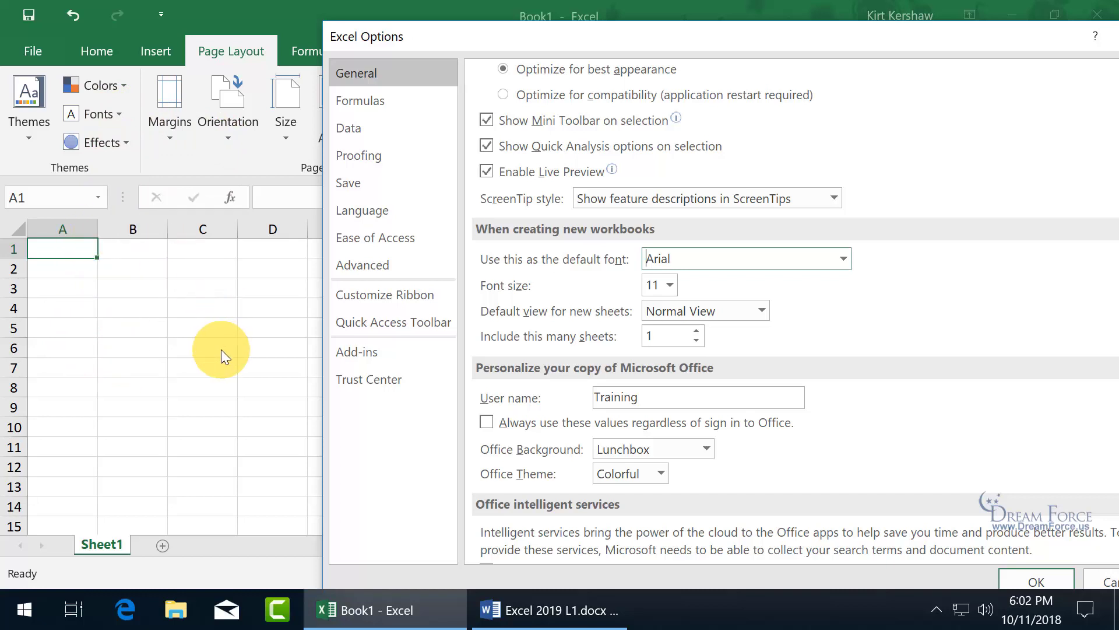
left_click(843, 259)
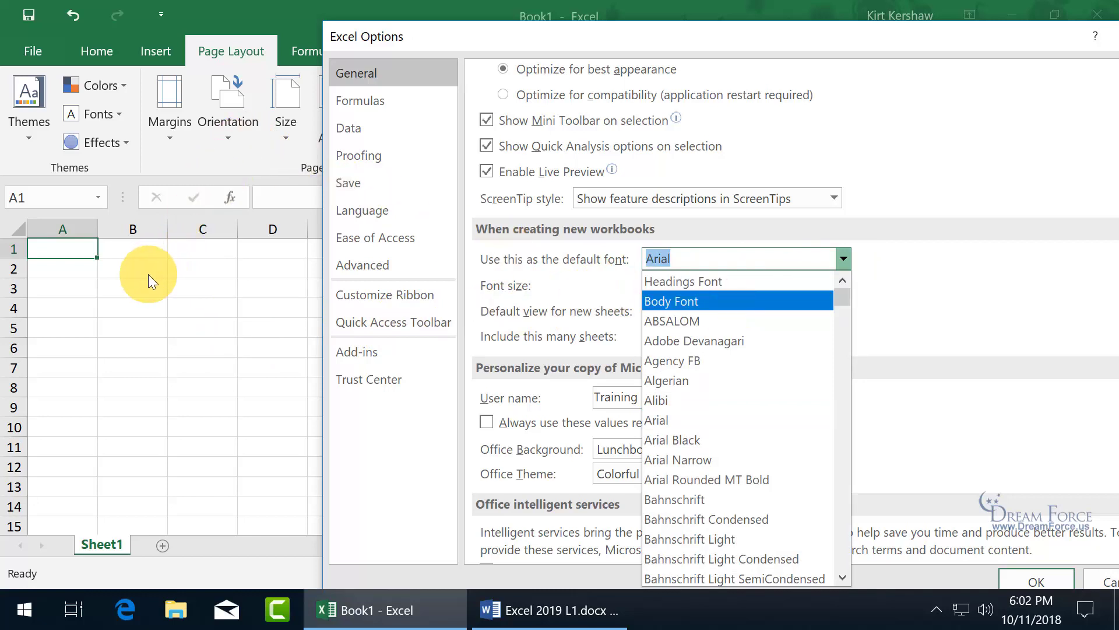
left_click(905, 263)
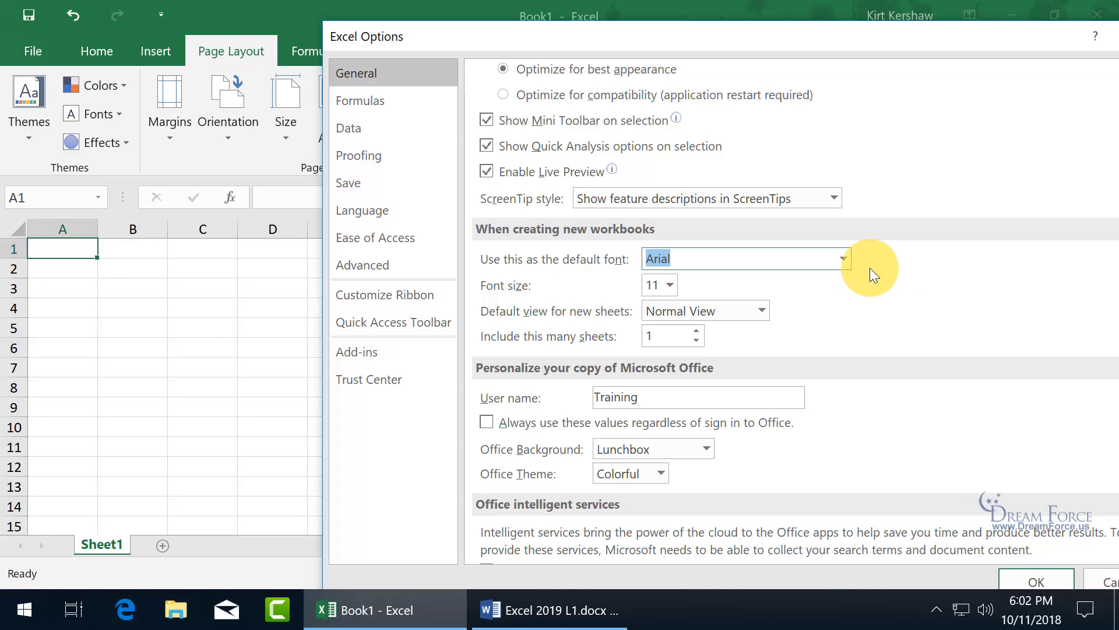
Set default font size 10, keep Normal View, include 5 sheets, and apply with OK
left_click_drag(718, 33, 526, 27)
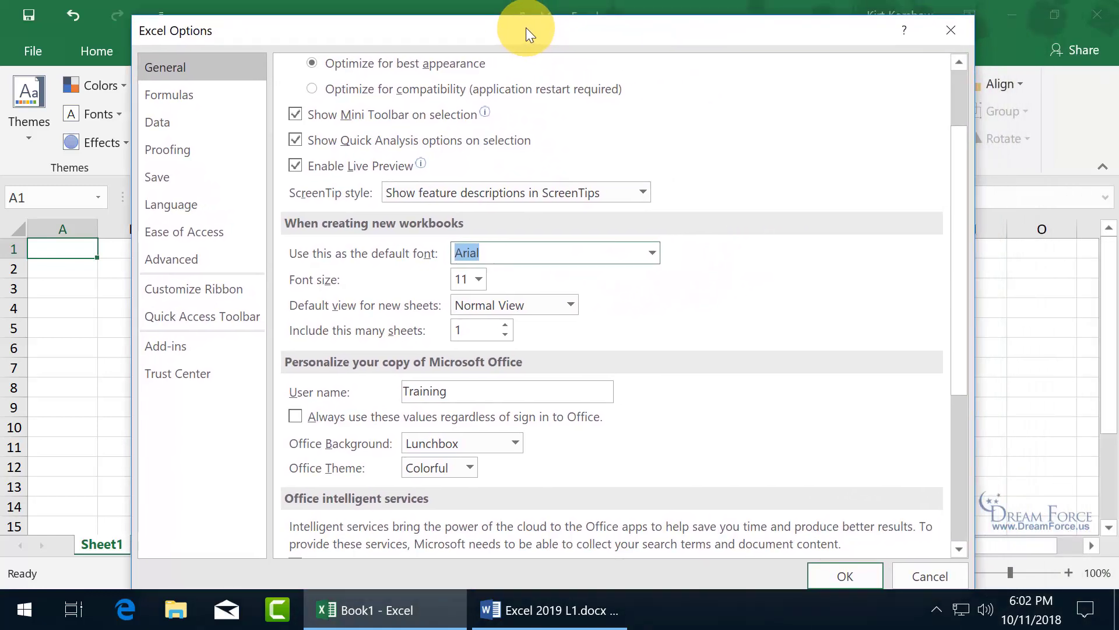
left_click(480, 281)
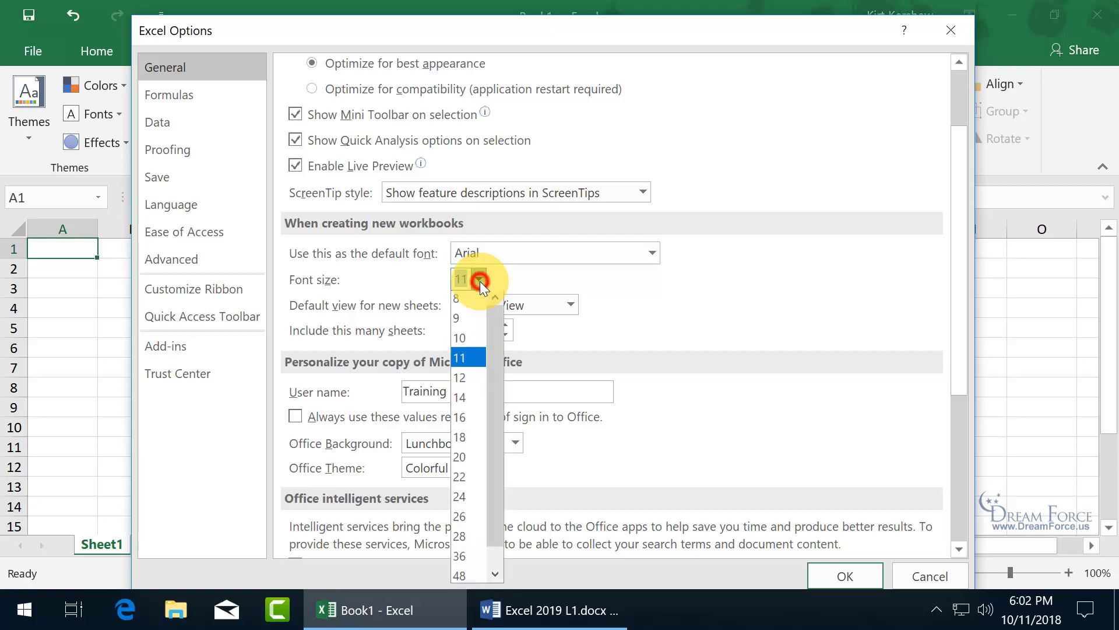
left_click(474, 337)
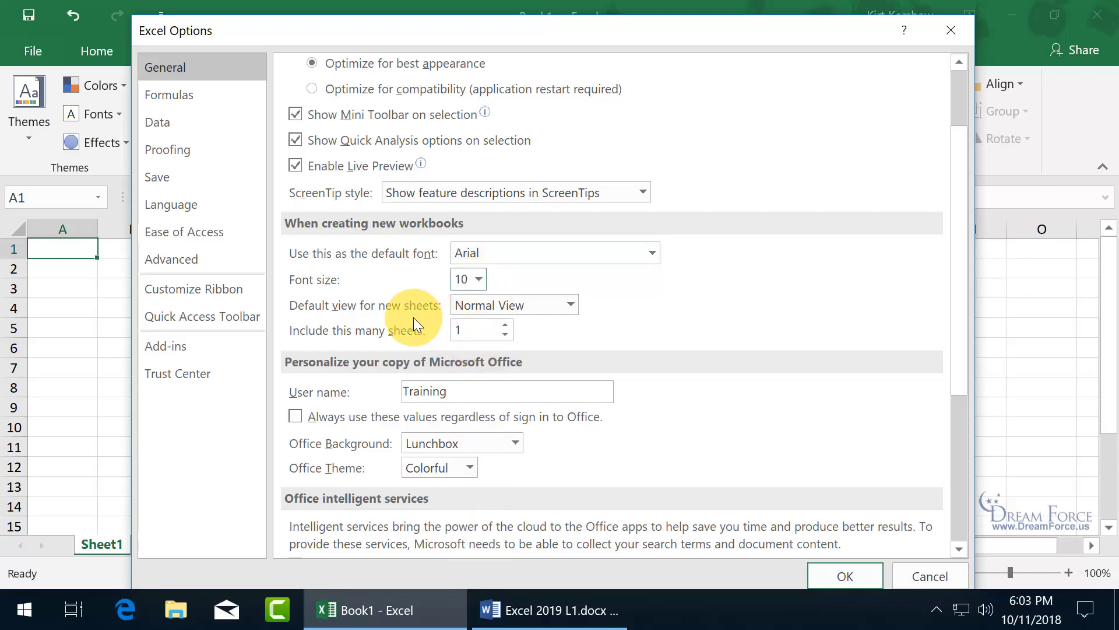
left_click(572, 305)
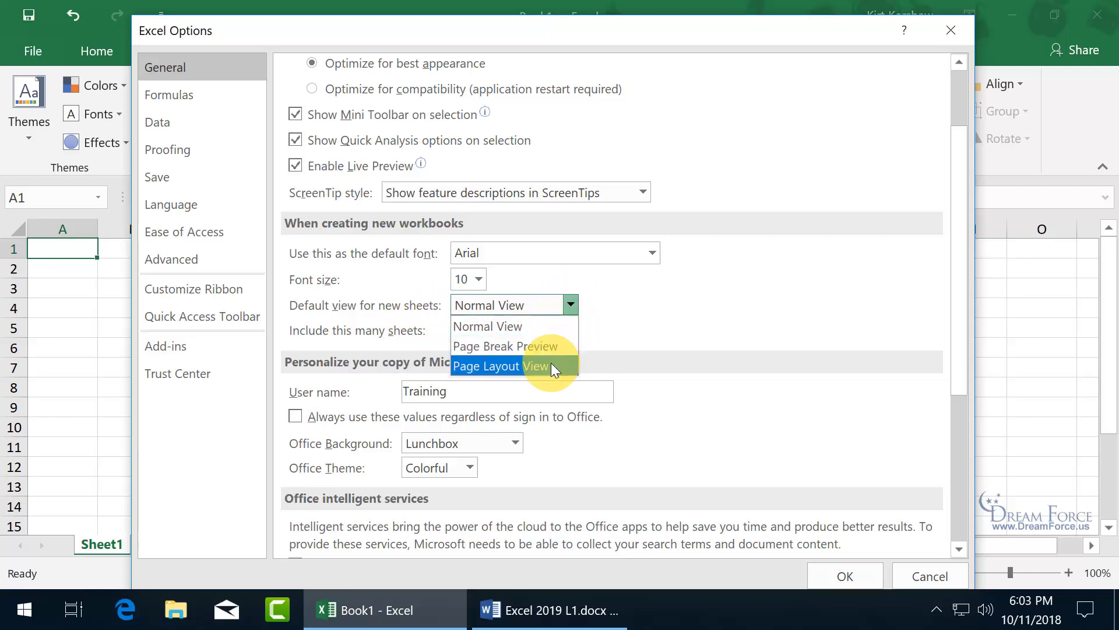
left_click(568, 327)
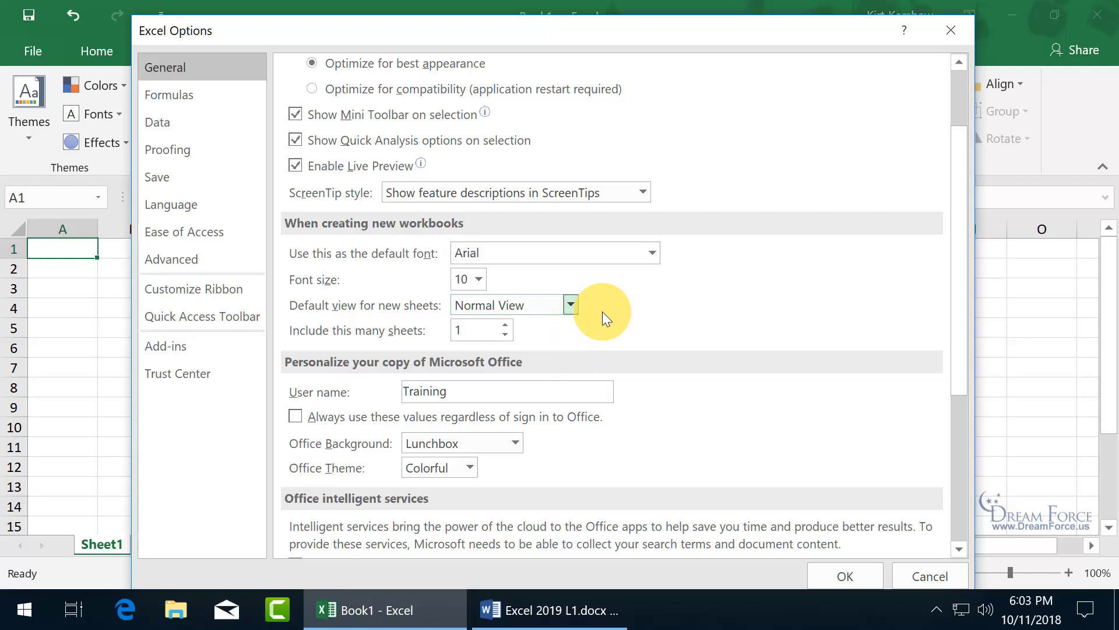
left_click(505, 324)
left_click(505, 324)
left_click(505, 325)
left_click(506, 325)
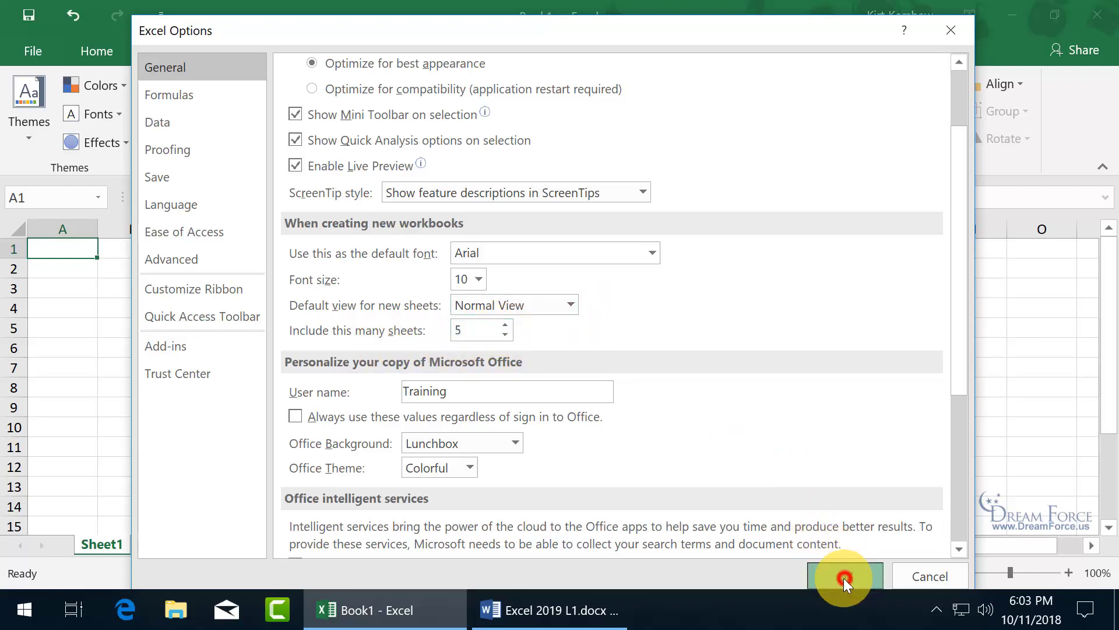
left_click(845, 577)
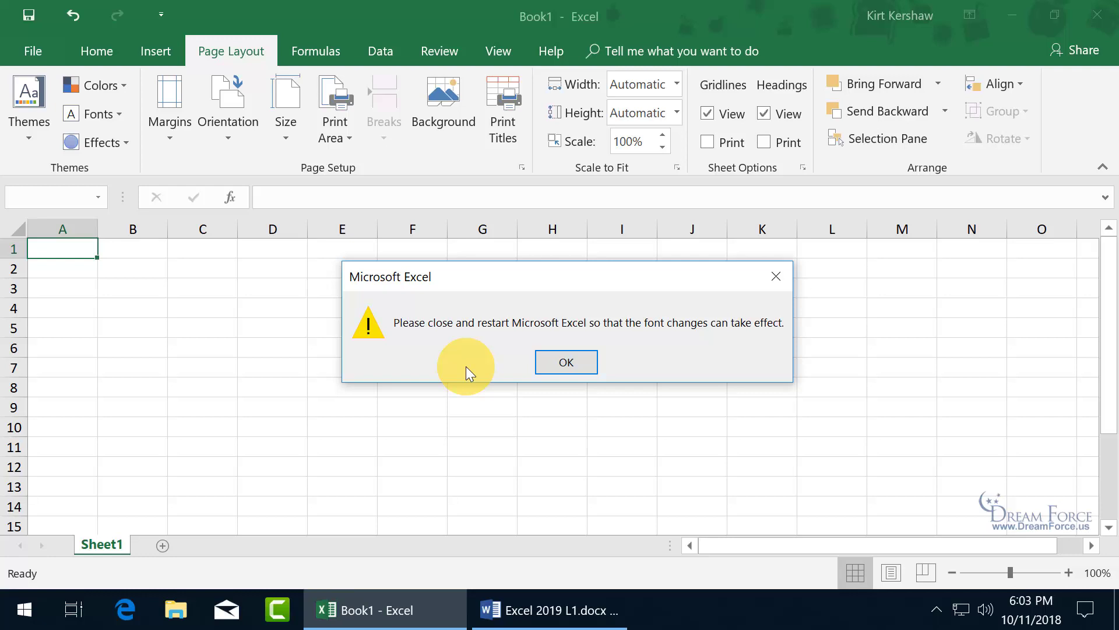
Acknowledge the font-change restart notice and close Excel
left_click(566, 367)
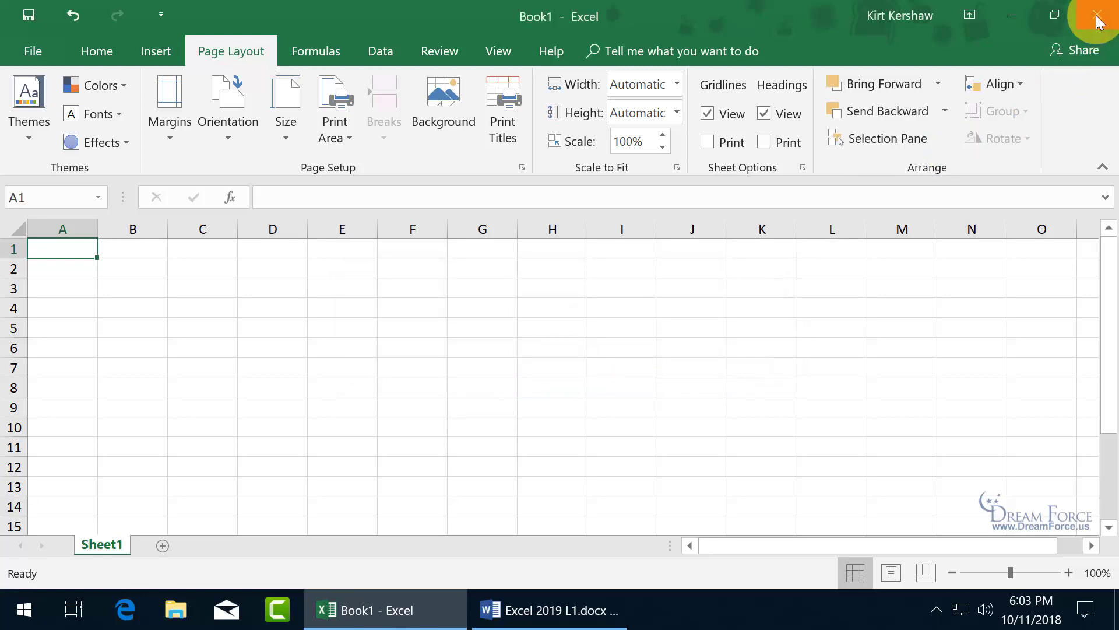
left_click(1096, 17)
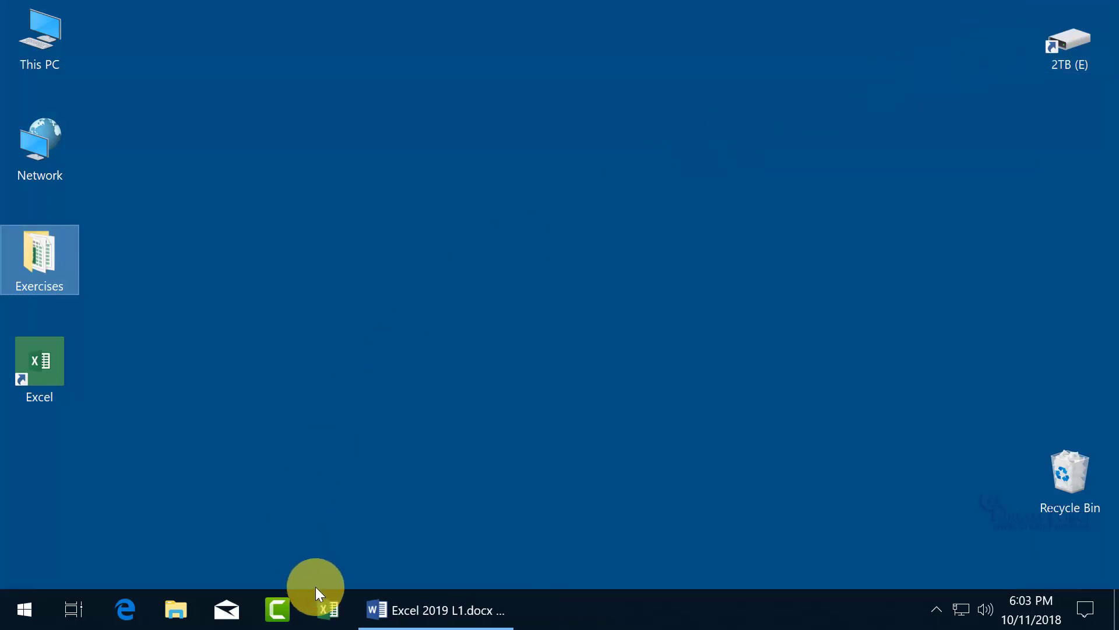
Relaunch Excel from the taskbar and create a new blank workbook
left_click(325, 611)
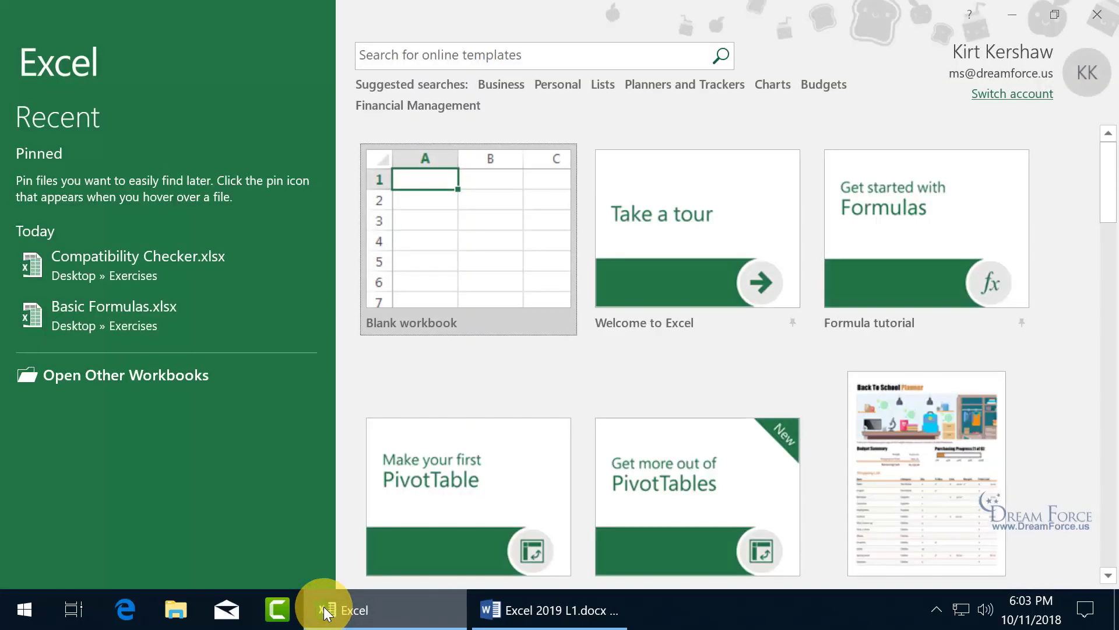
right_click(388, 603)
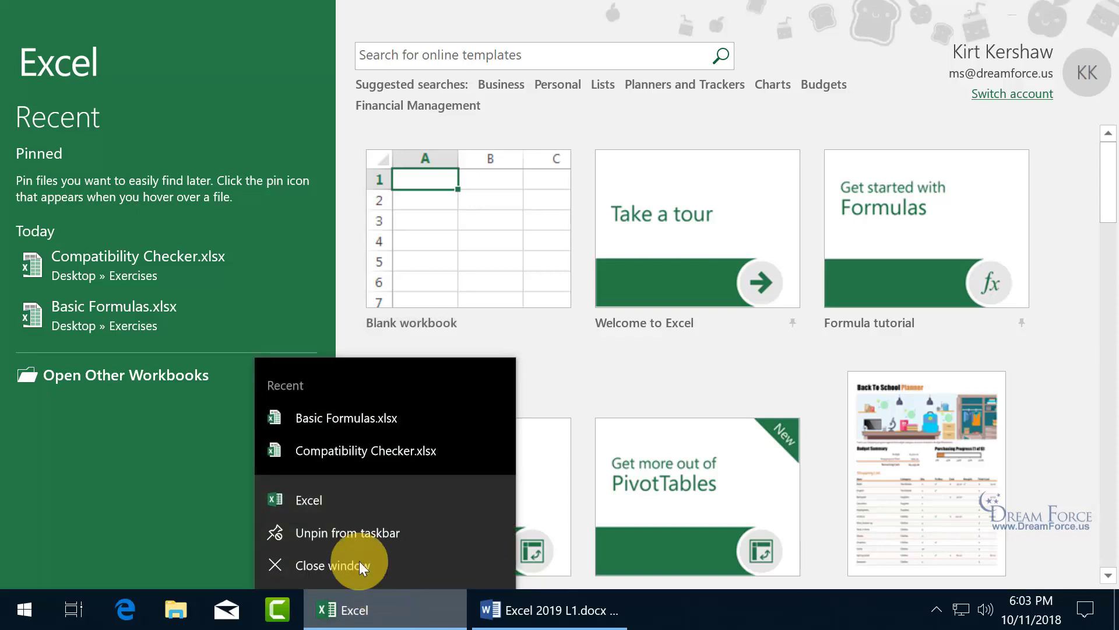
left_click(315, 500)
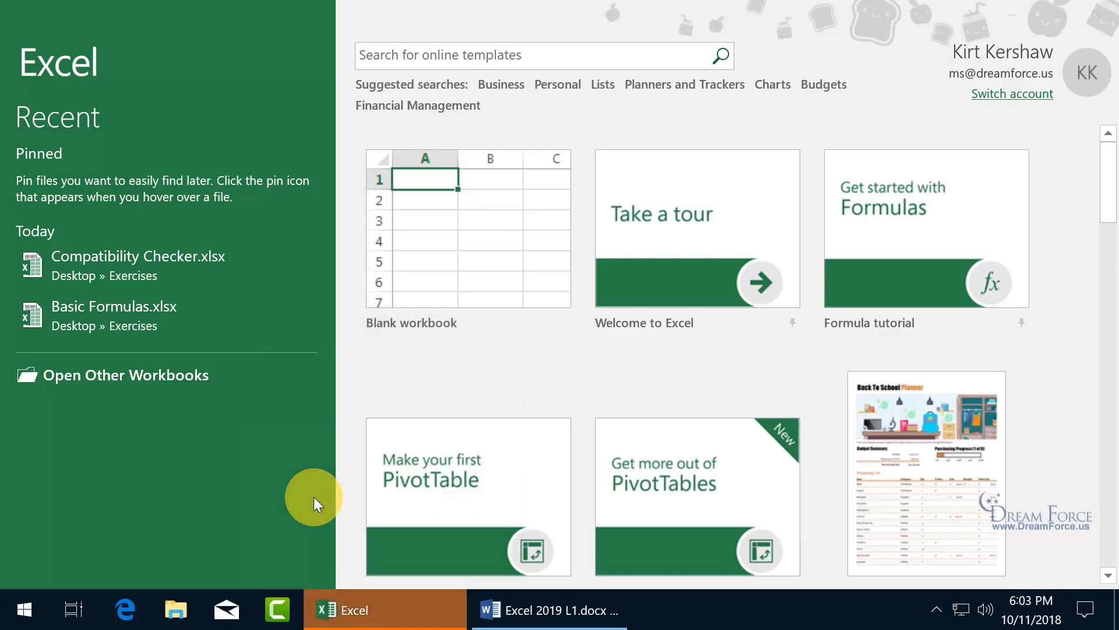
left_click(387, 606)
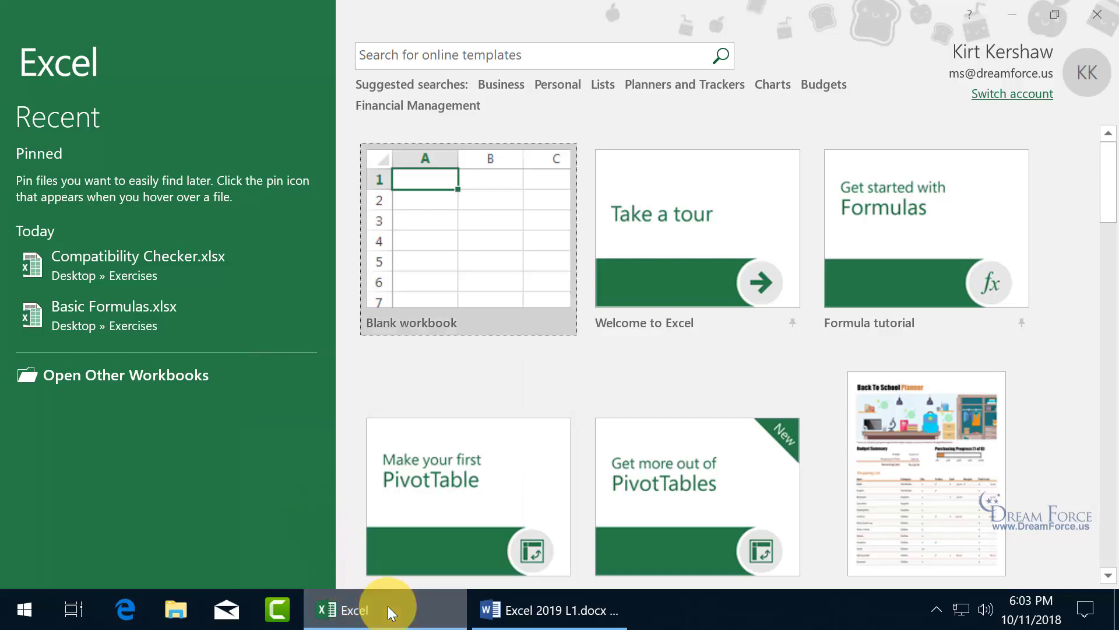
mouse_move(387, 606)
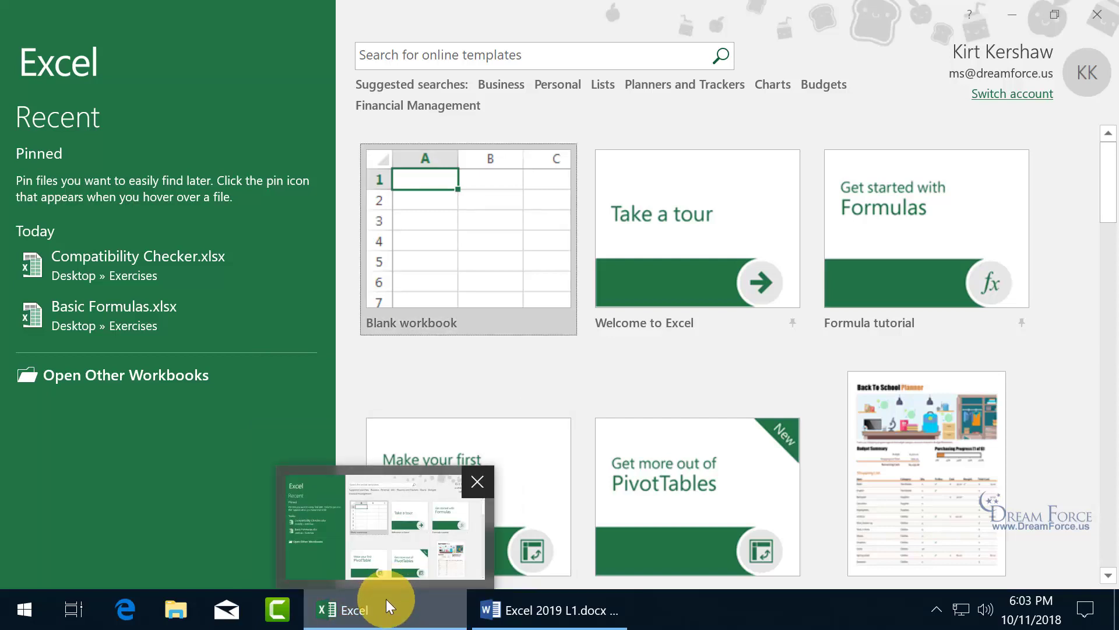
left_click(470, 235)
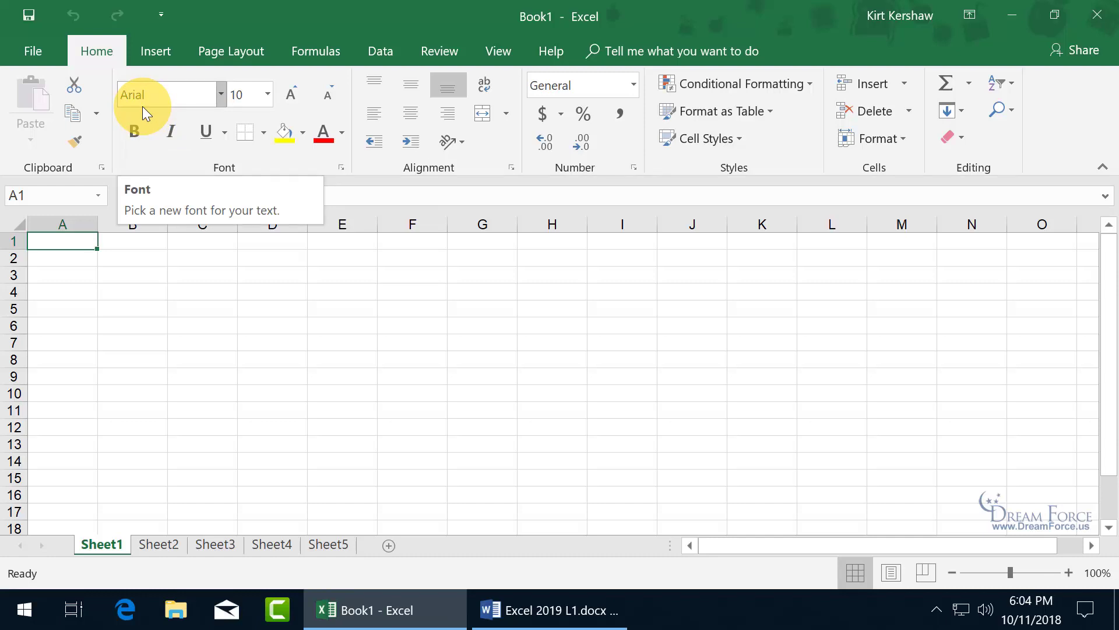
Confirm the Arial default in the font list, then change cell G8's font to Calibri
left_click(221, 95)
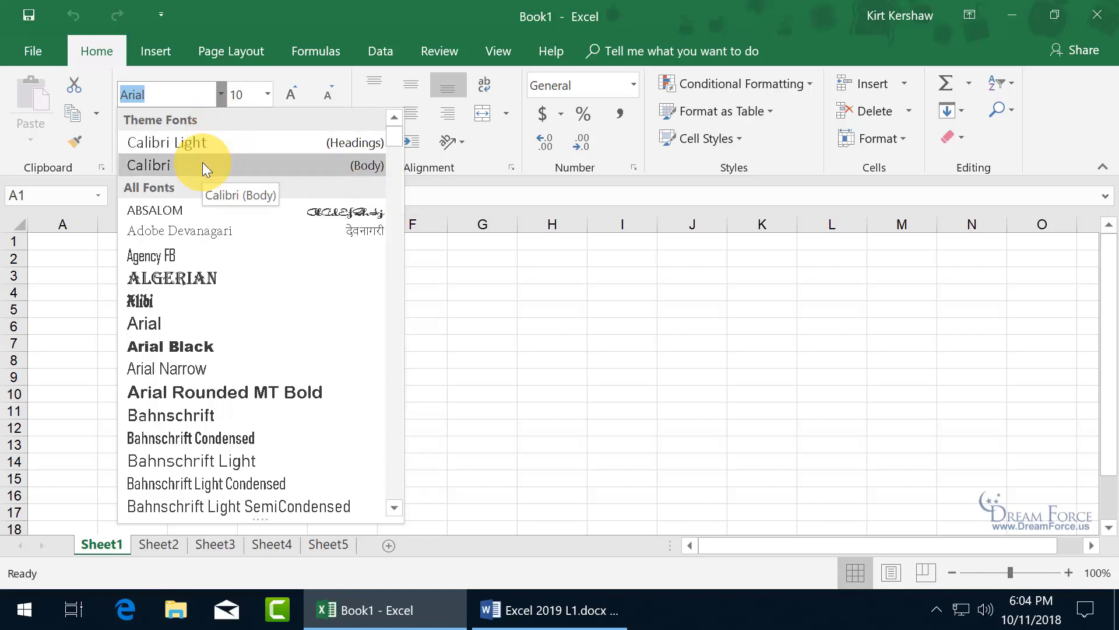
left_click(482, 334)
left_click(492, 341)
left_click(498, 358)
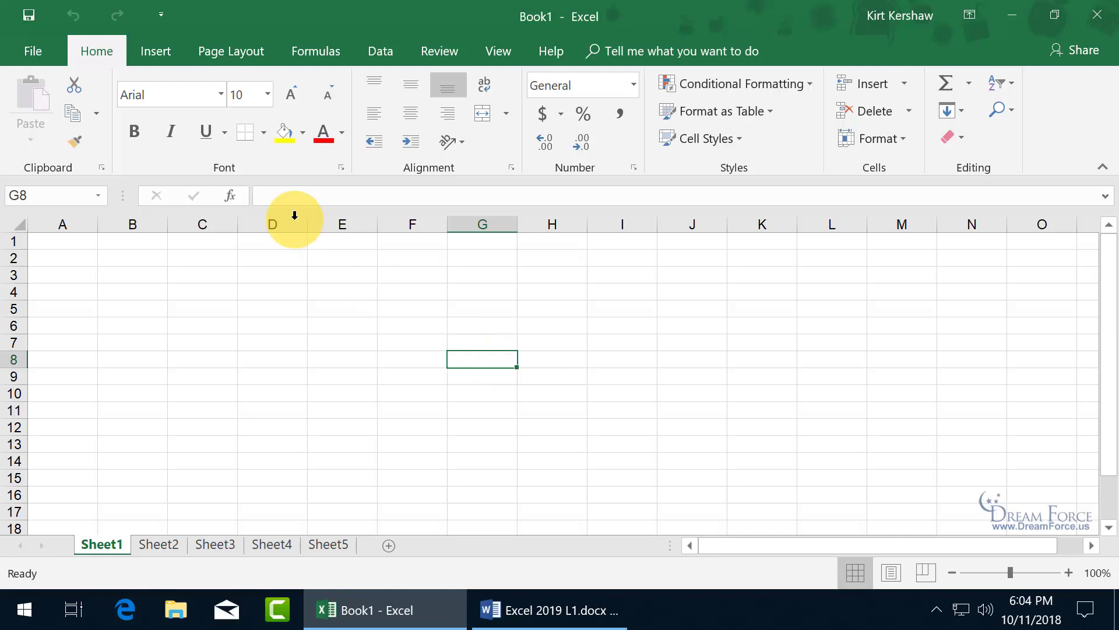
left_click(221, 92)
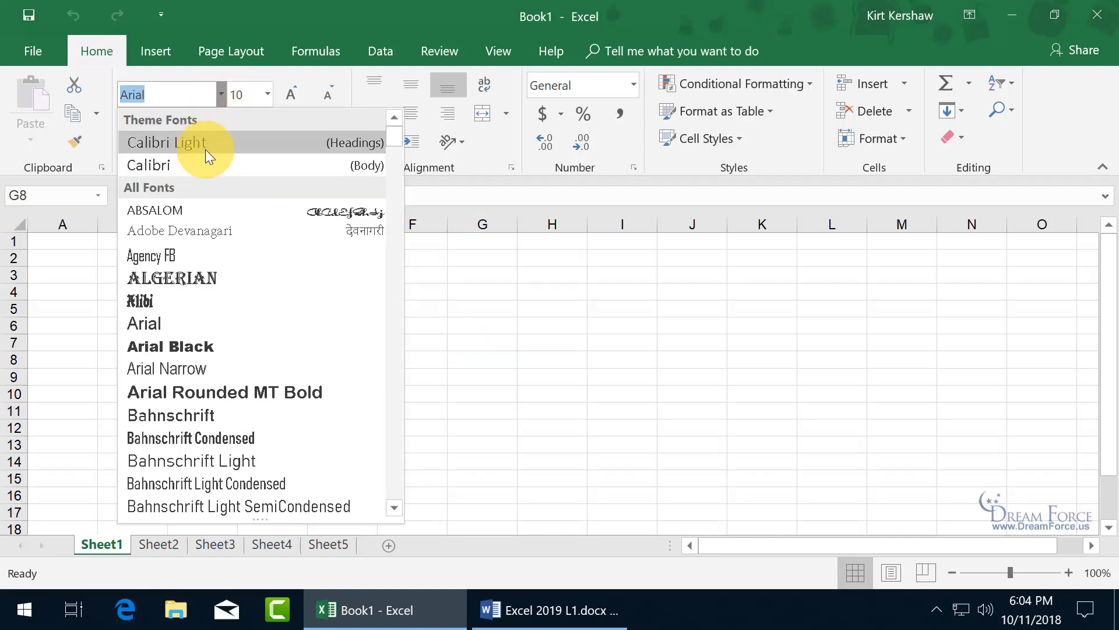
left_click(214, 165)
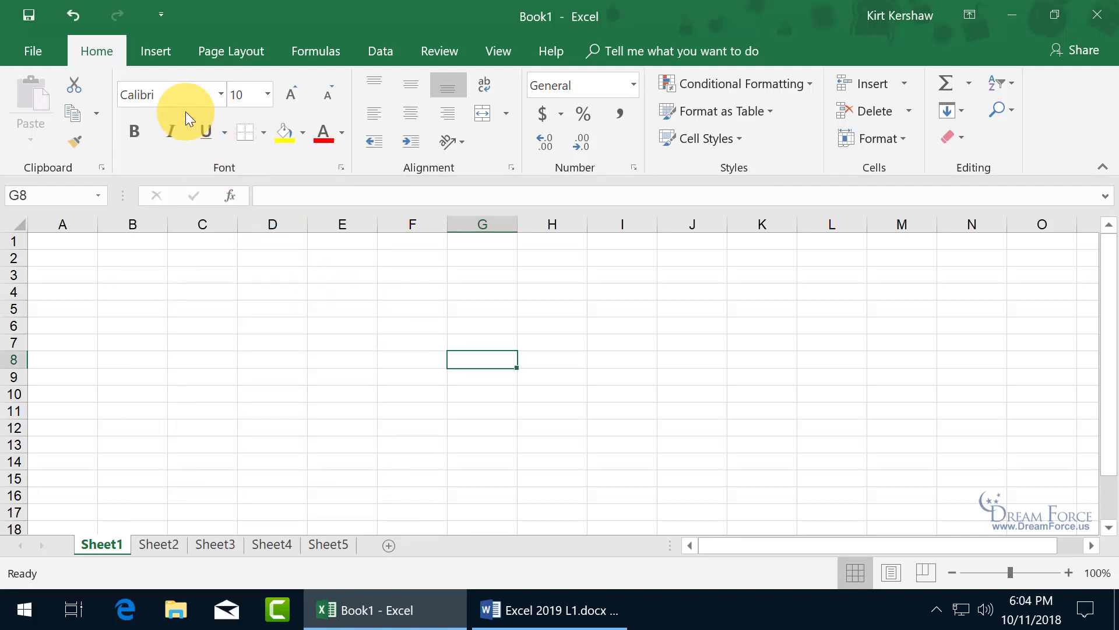
left_click(229, 51)
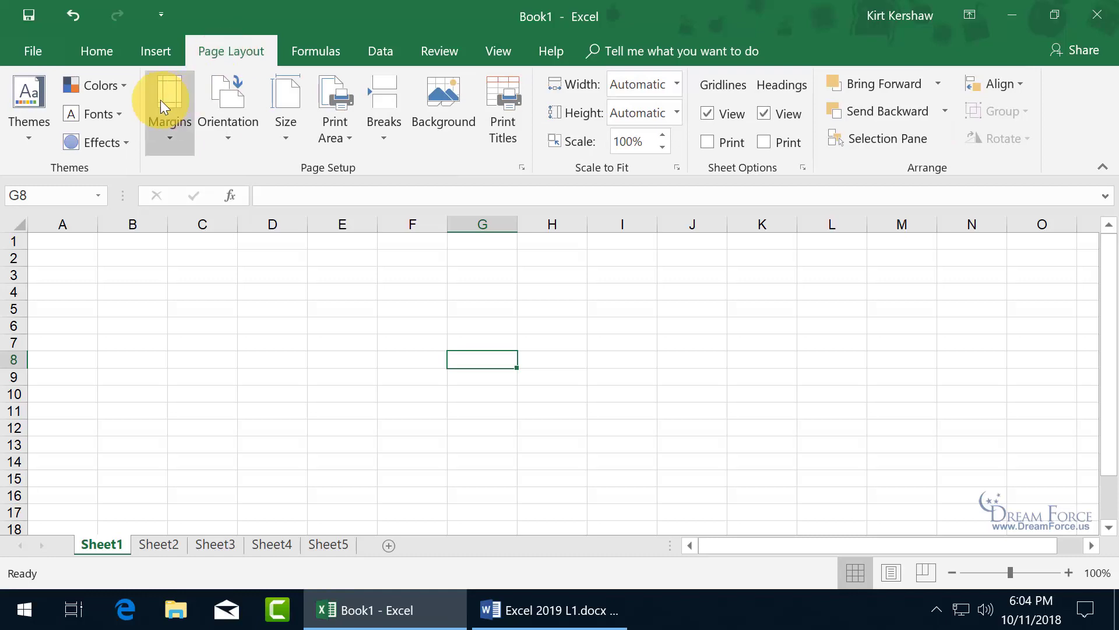
Browse the theme font sets, then undo the Calibri change so G8 returns to Arial
left_click(124, 113)
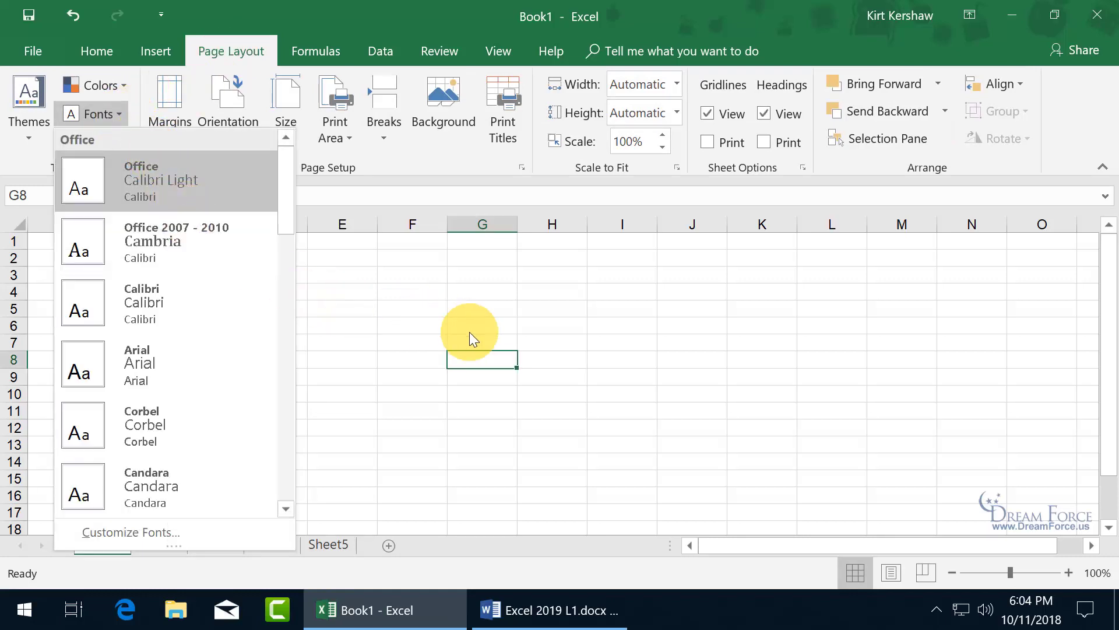
left_click(506, 358)
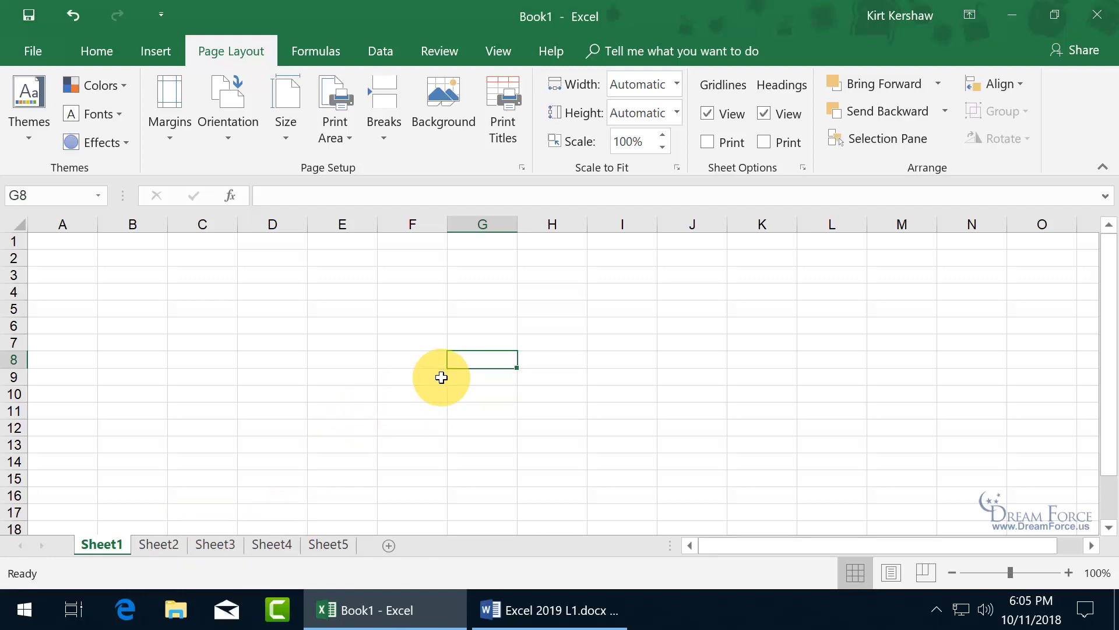
left_click(73, 20)
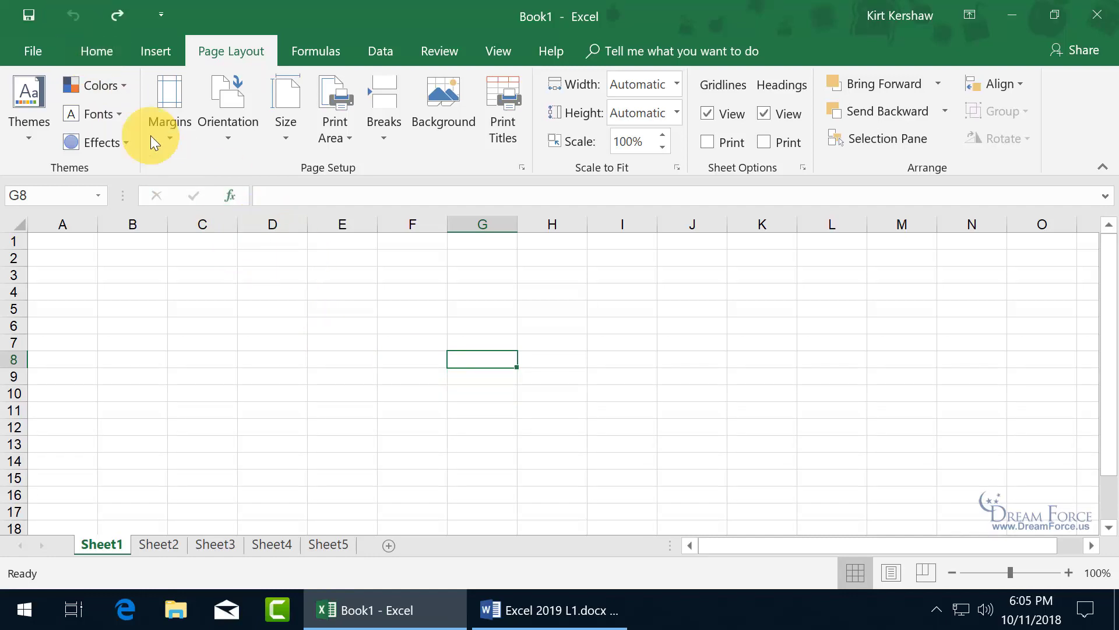
left_click(97, 52)
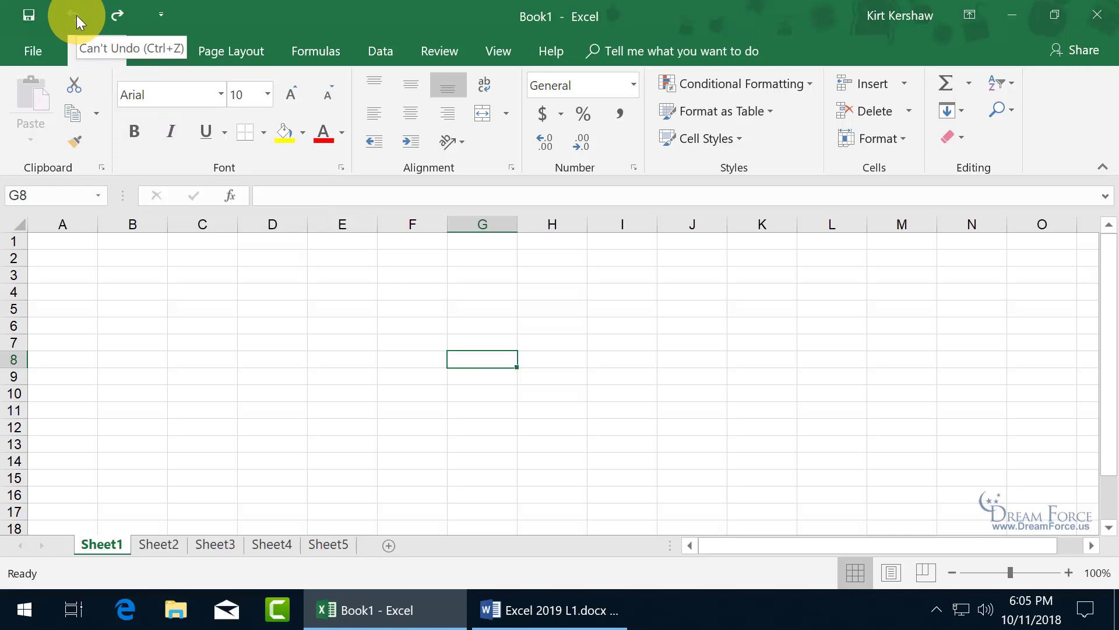
left_click(116, 17)
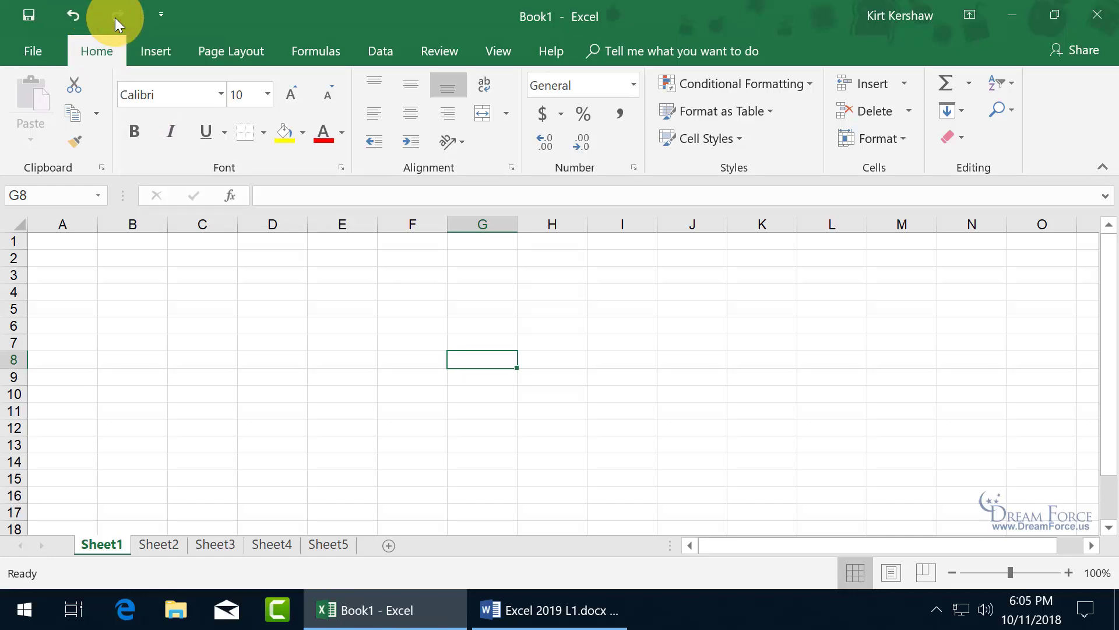
left_click(71, 12)
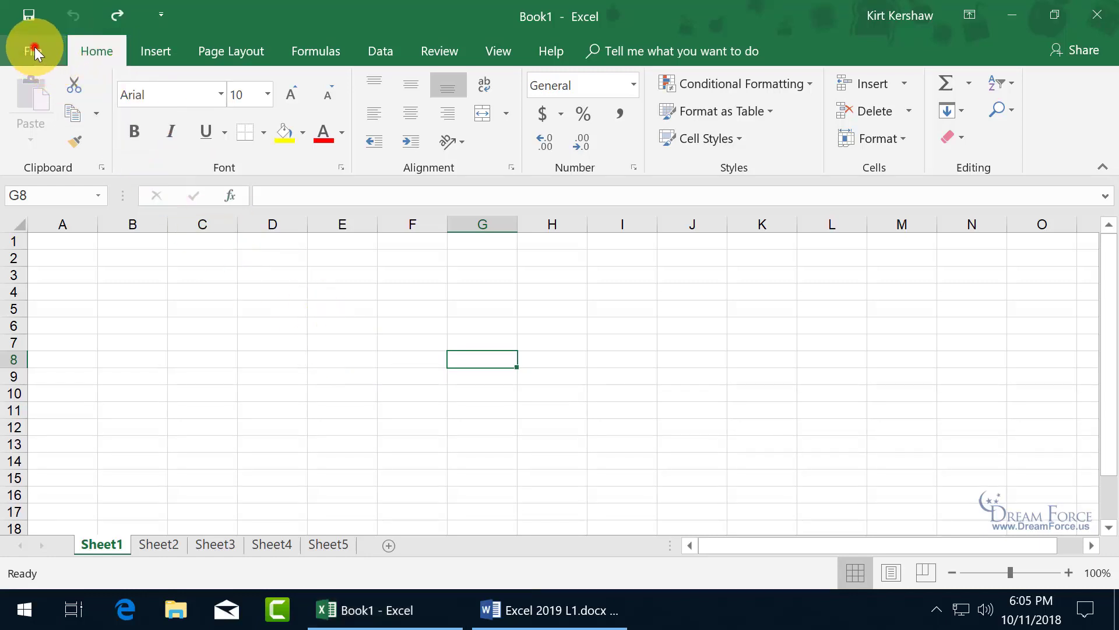
Open Excel Options and lower the sheets per new workbook from 5 to 1
left_click(33, 48)
scroll(73, 484, "down", 2)
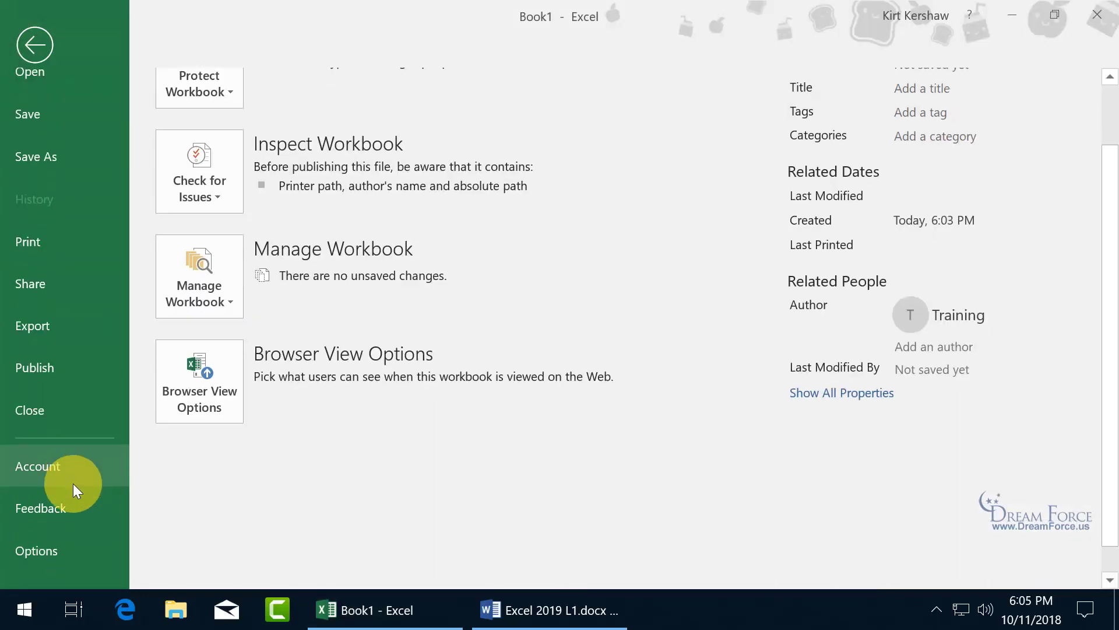
left_click(49, 544)
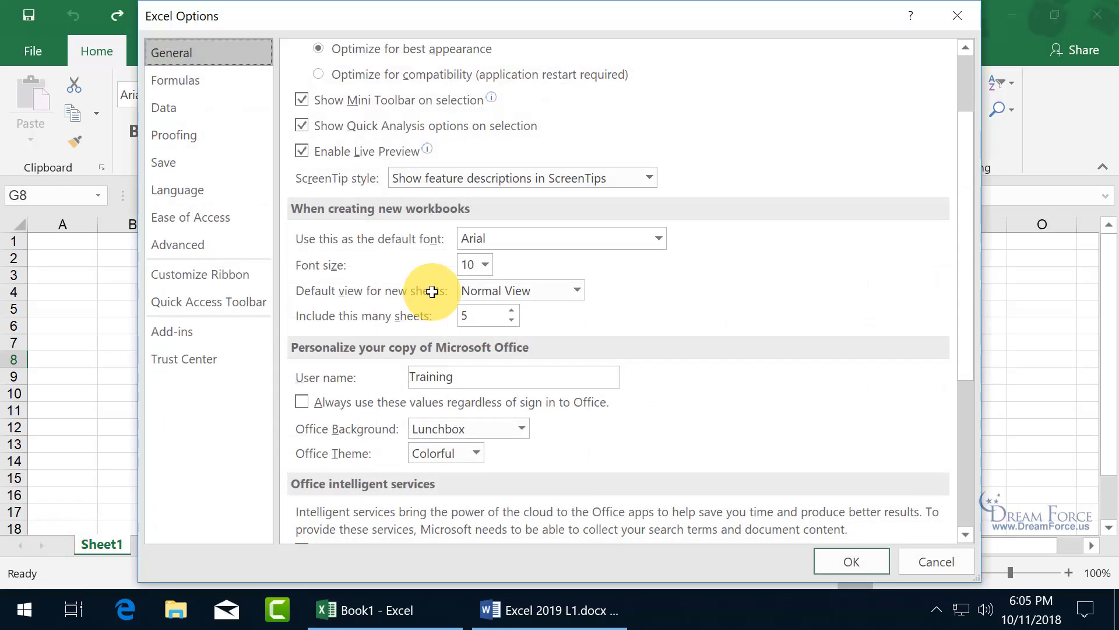
left_click(511, 318)
left_click(510, 319)
left_click(510, 319)
left_click(511, 319)
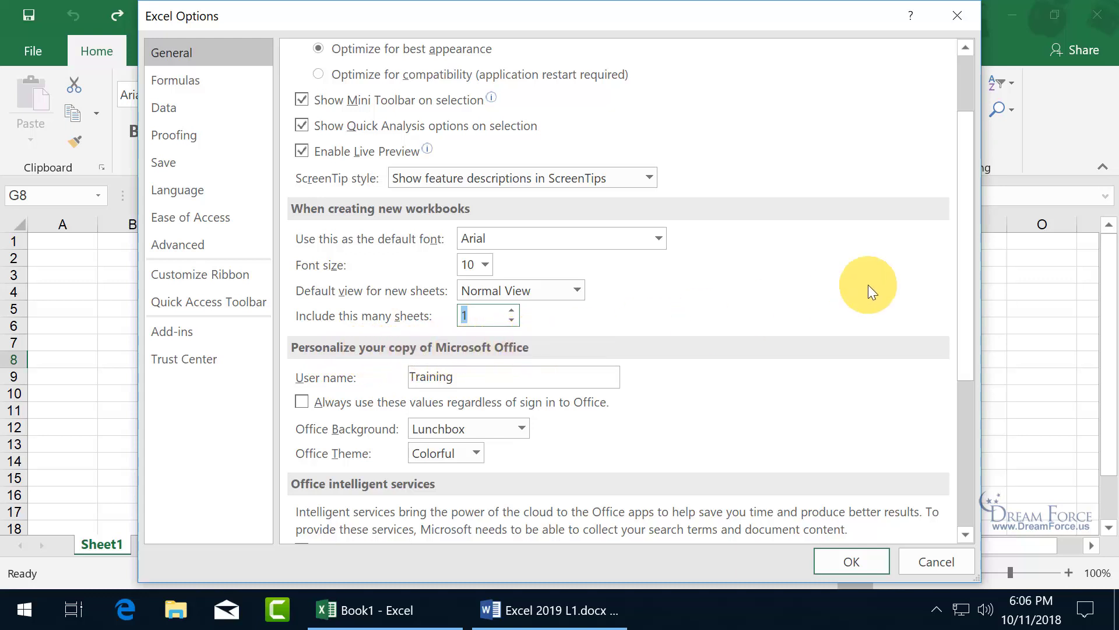
left_click_drag(961, 281, 956, 372)
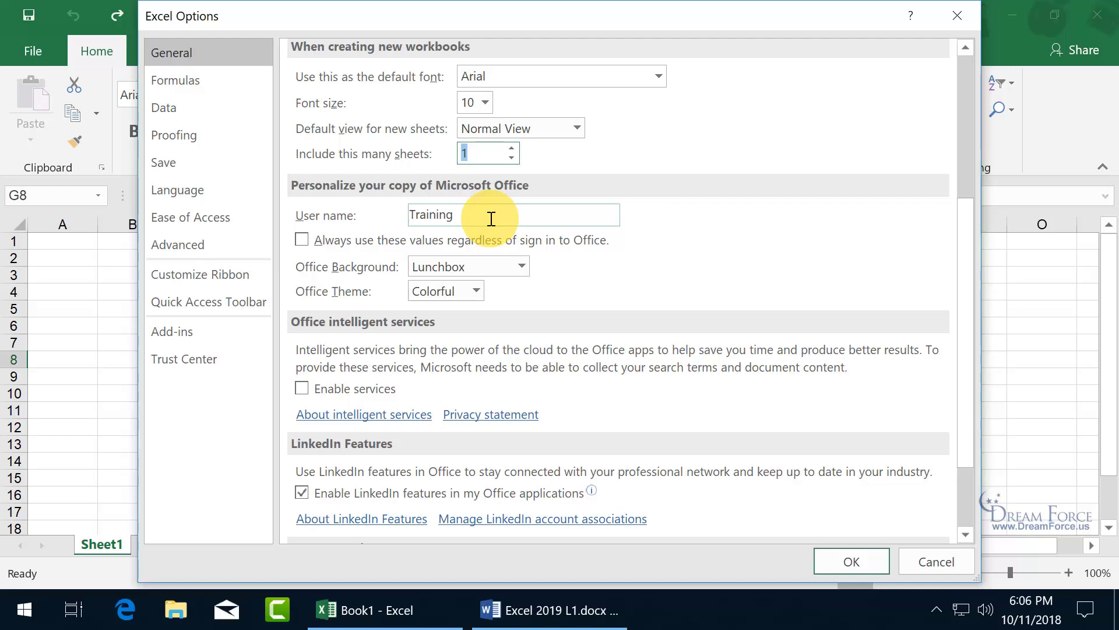
Overwrite the General user name 'Training' with the new user's full name
left_click_drag(492, 218, 395, 215)
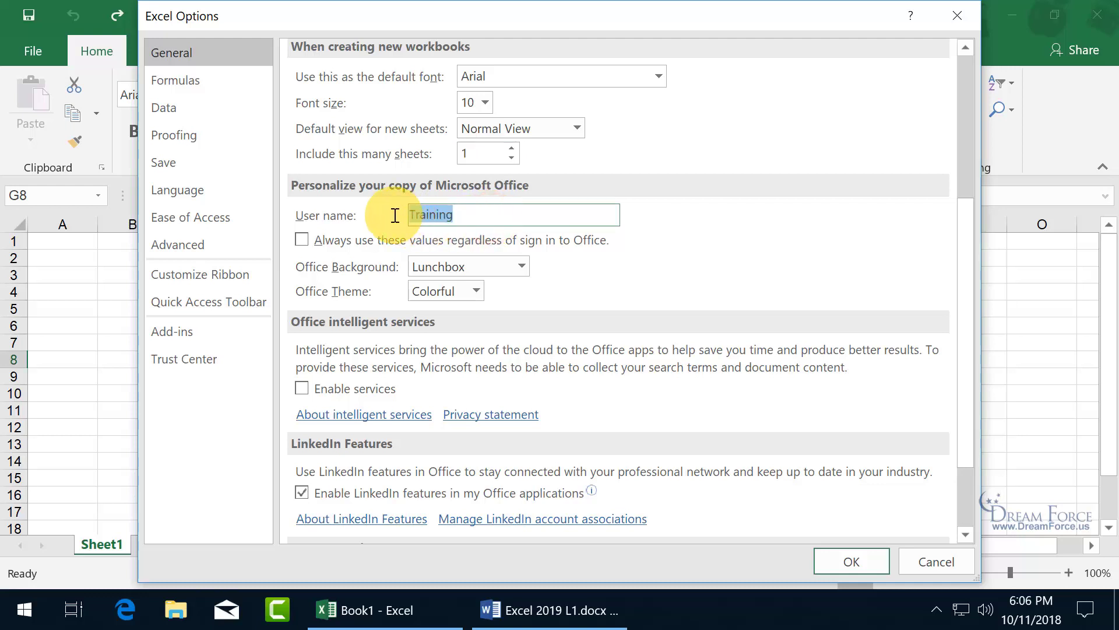
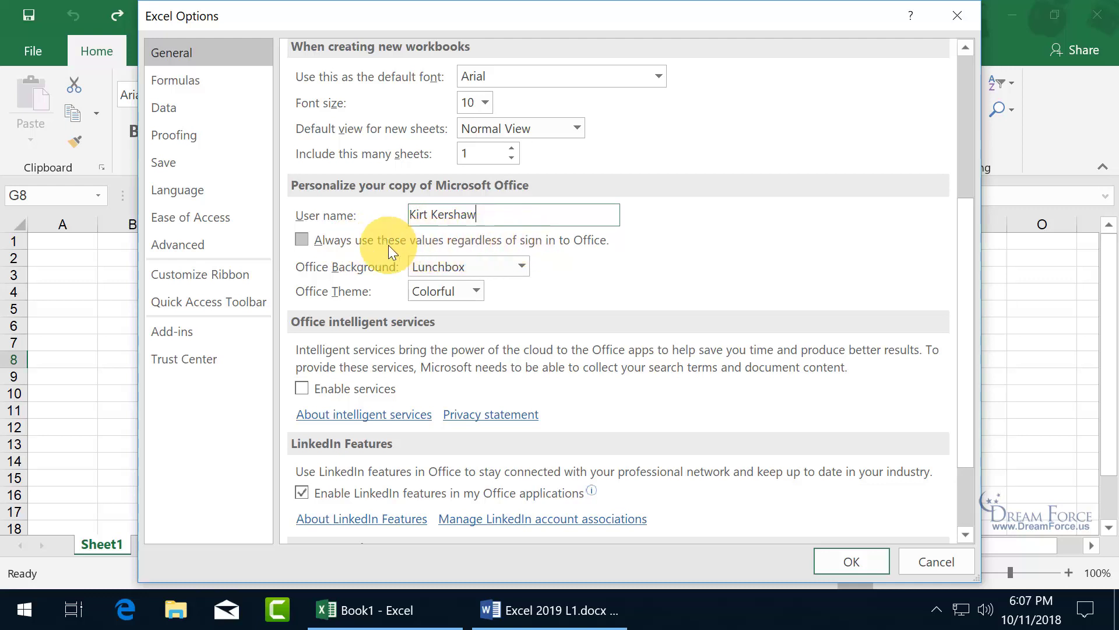
left_click(369, 238)
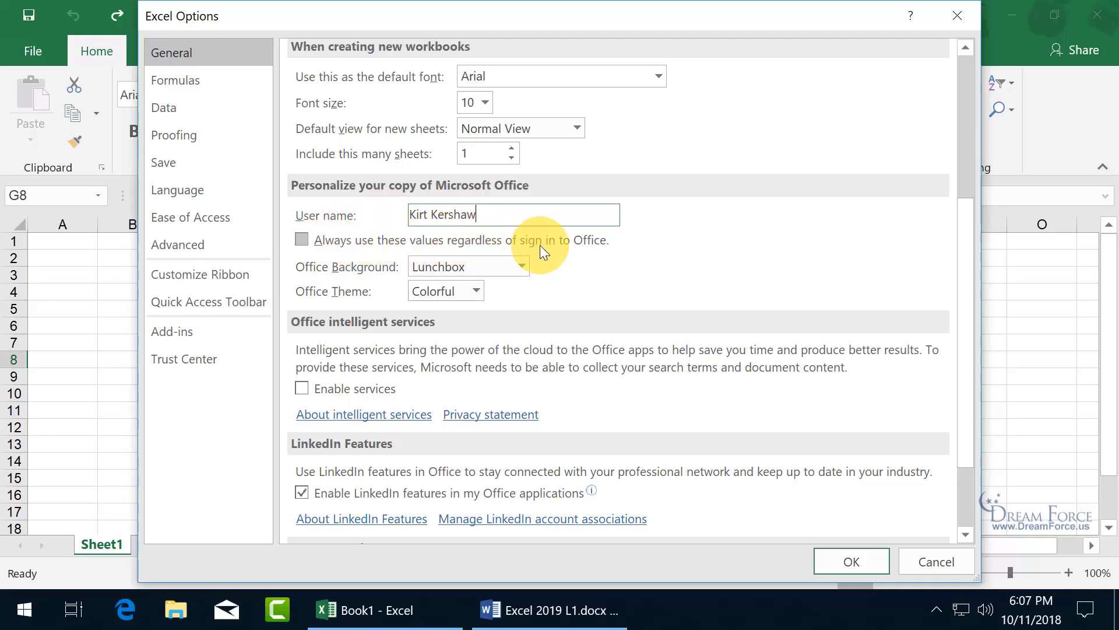
left_click(303, 240)
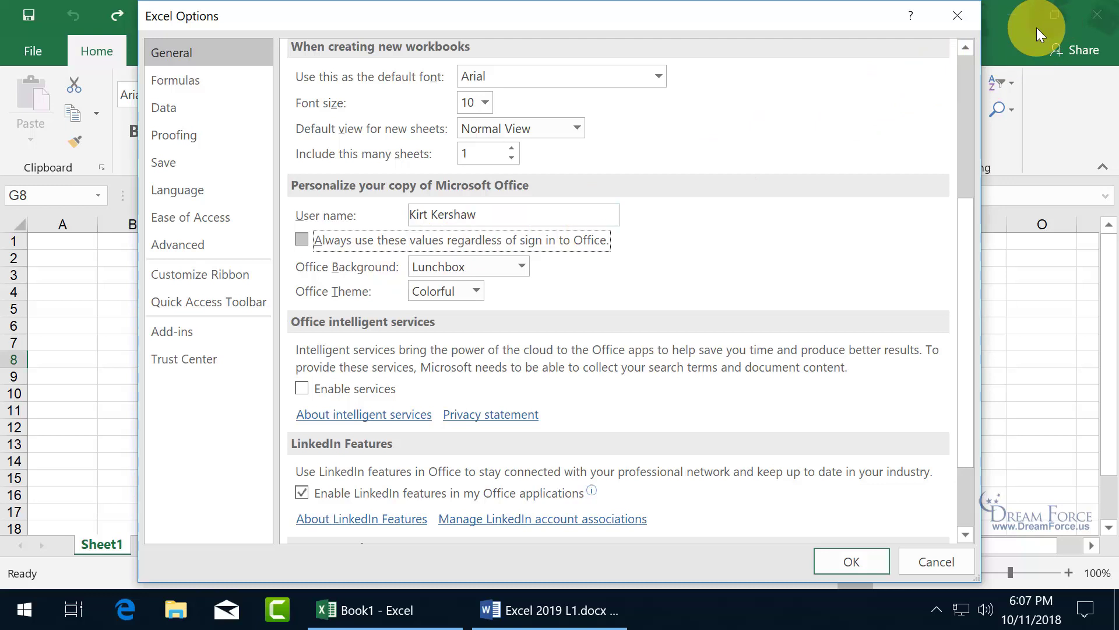
Close Excel Options and show the signed-in account card over Book1
left_click(956, 15)
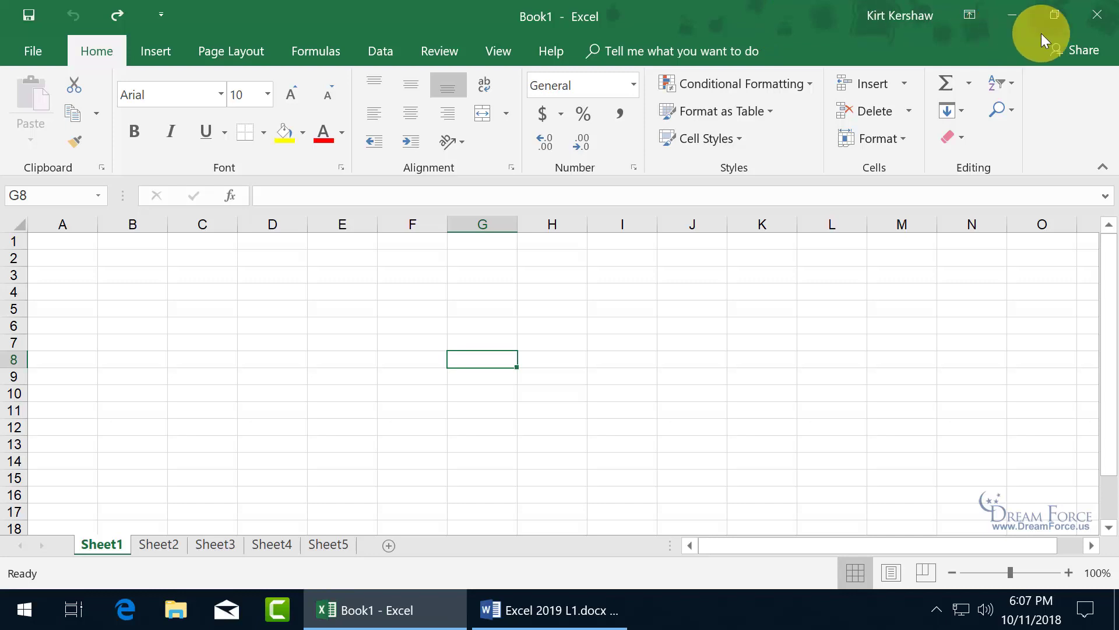
left_click(901, 16)
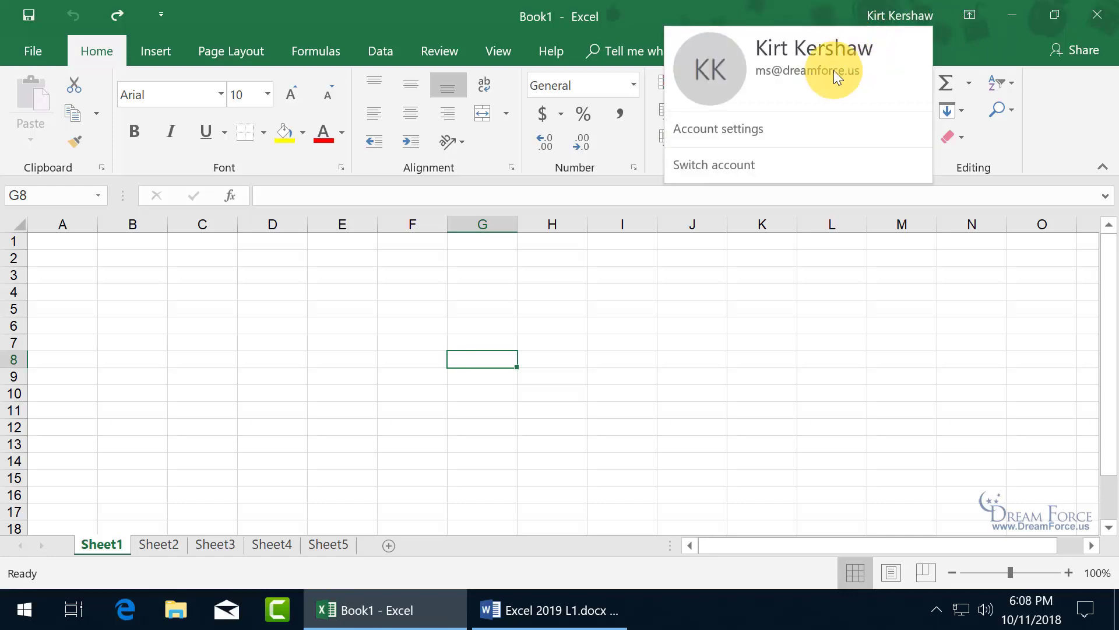
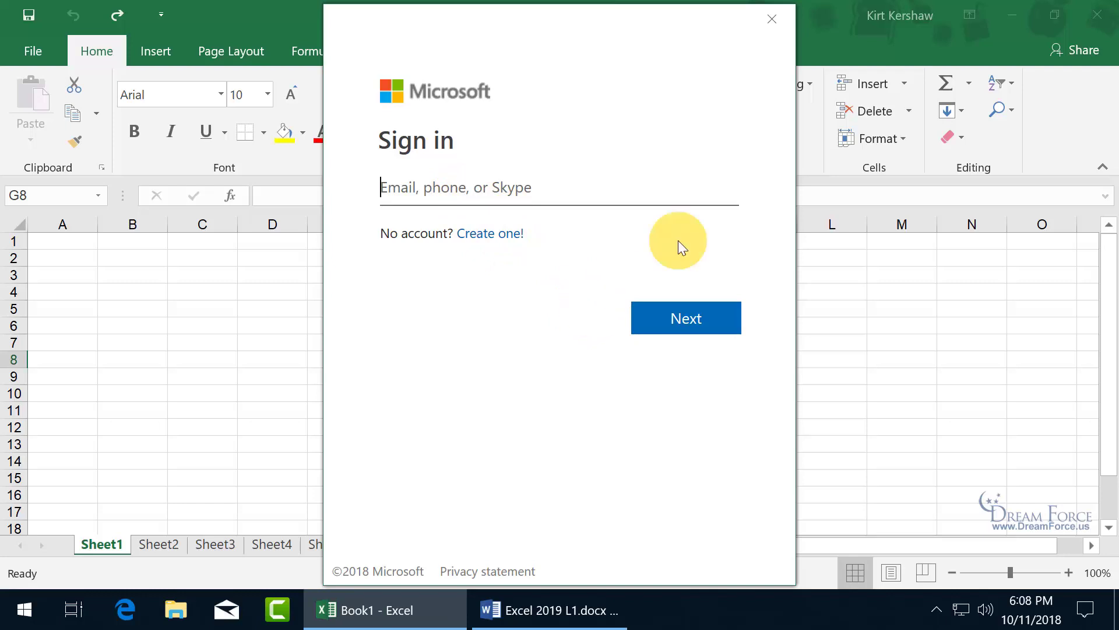
Close the Microsoft sign-in window without signing in to return to Book1
left_click(771, 19)
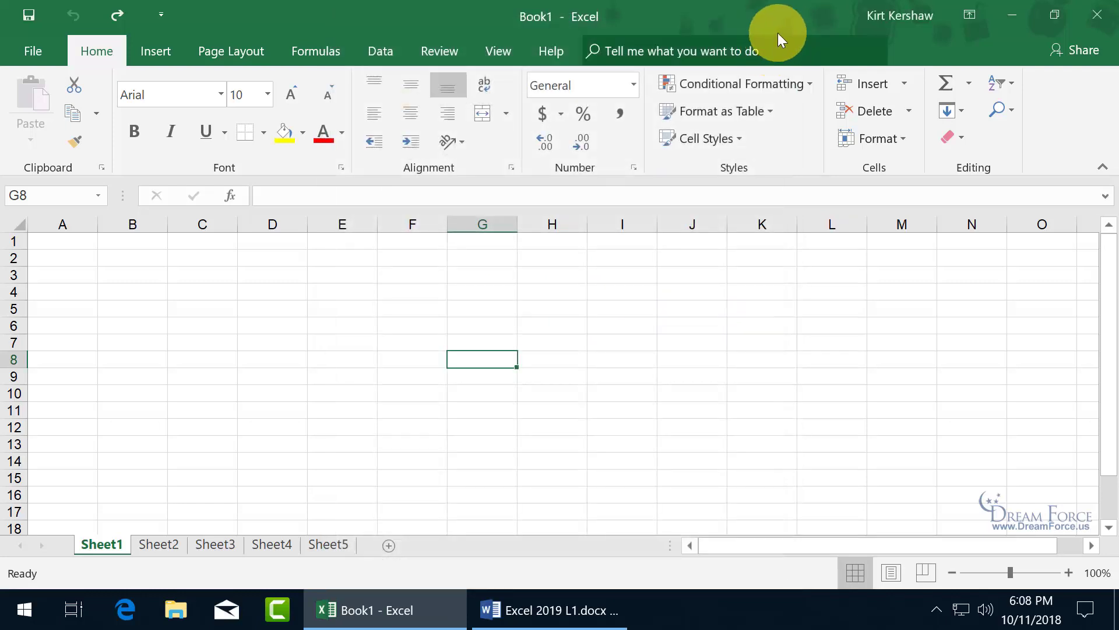
Change Excel's Office Background from Lunchbox to Stars in General options and apply it
left_click(33, 50)
scroll(38, 485, "down", 2)
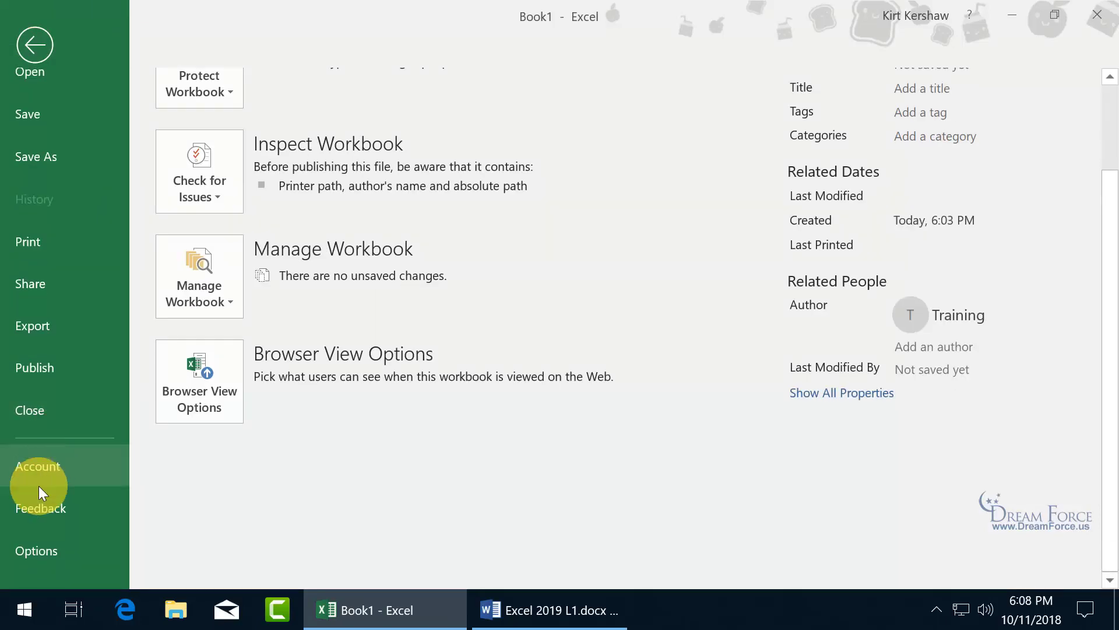
left_click(32, 550)
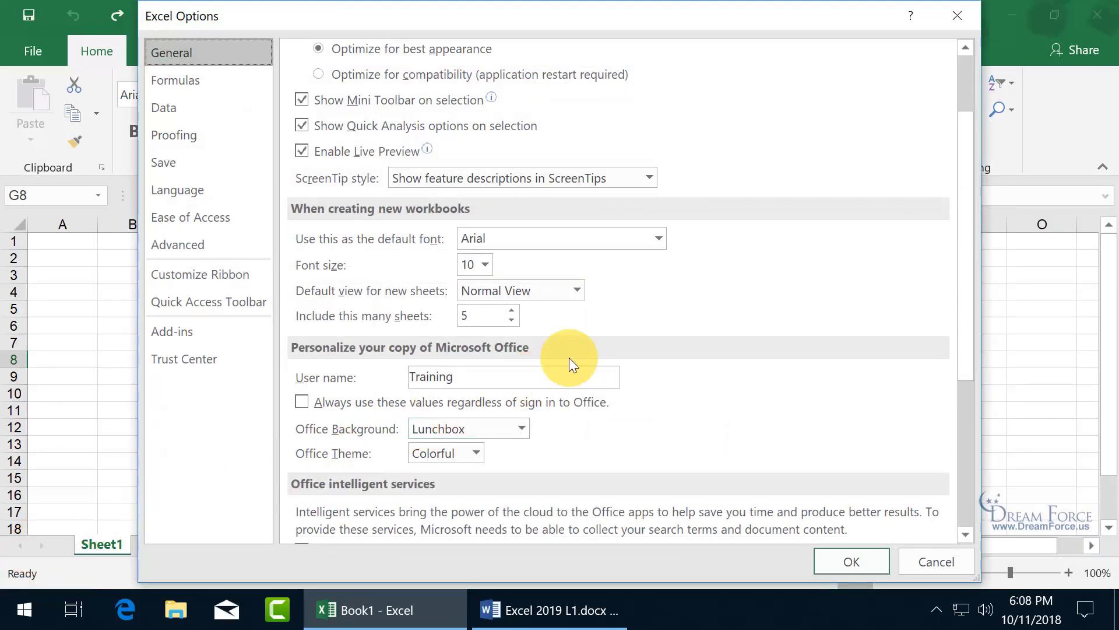
left_click(519, 429)
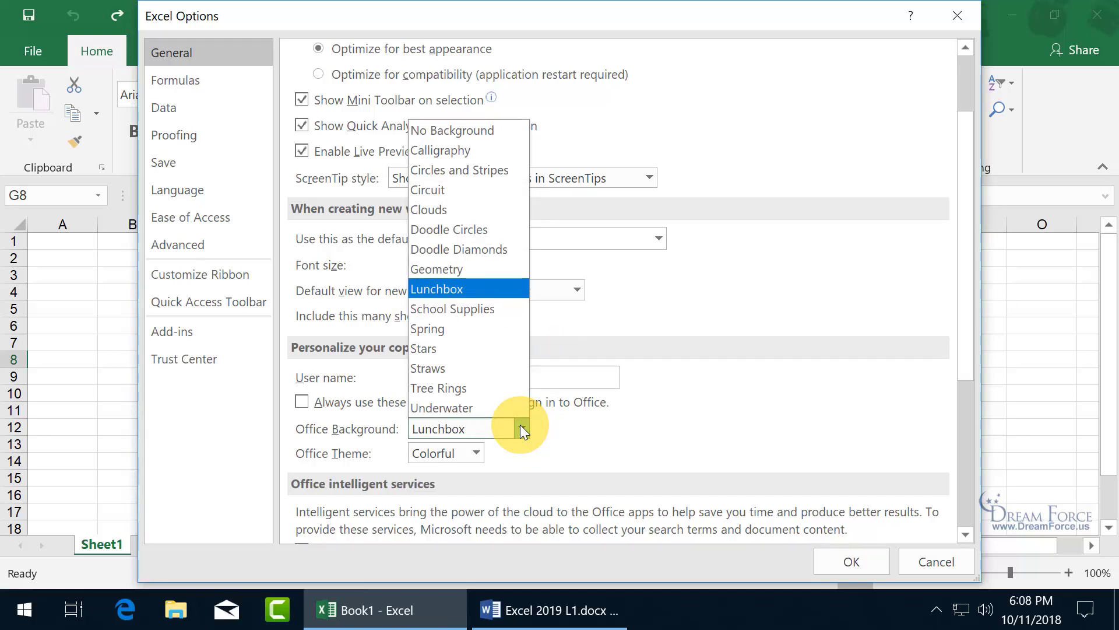
left_click(480, 353)
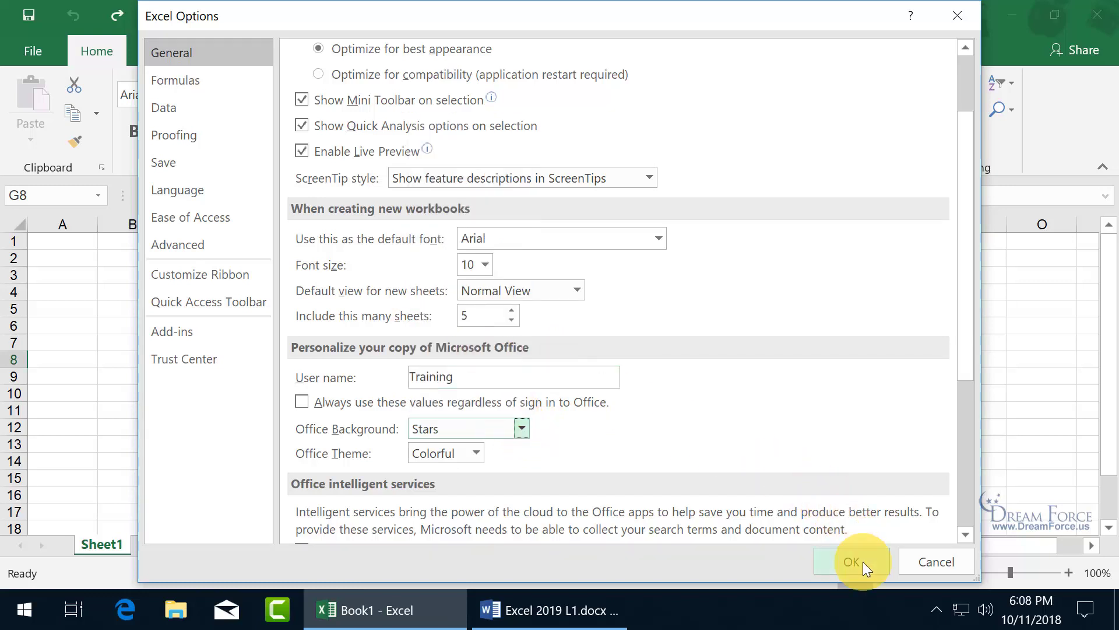
left_click(851, 561)
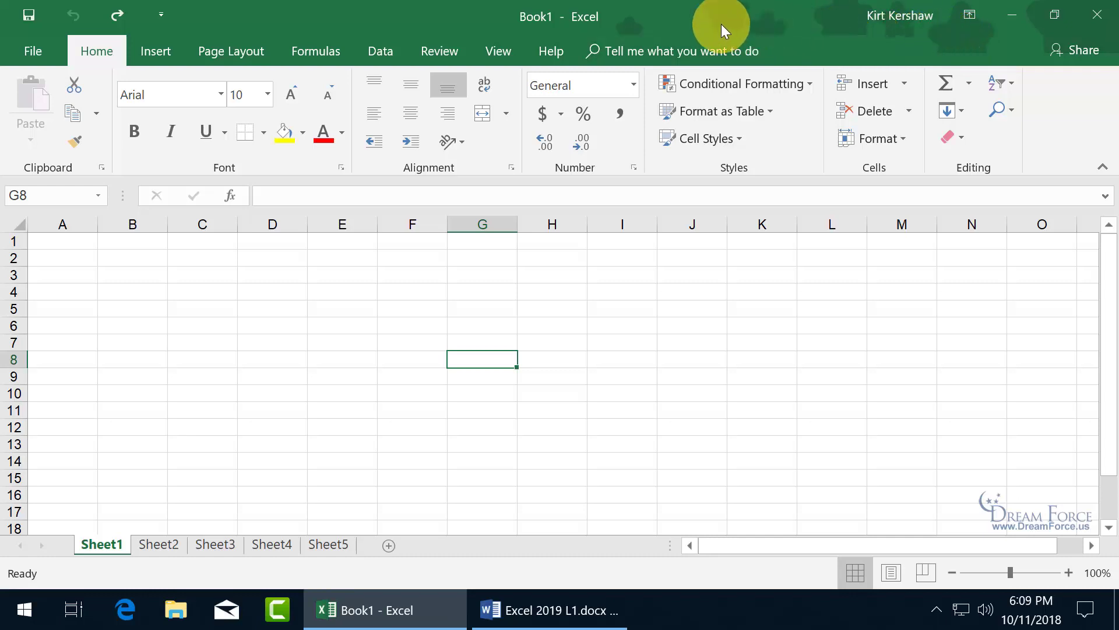
In Excel Options, set Office Background to Lunchbox and Office Theme to White, then apply
left_click(34, 49)
scroll(44, 477, "down", 3)
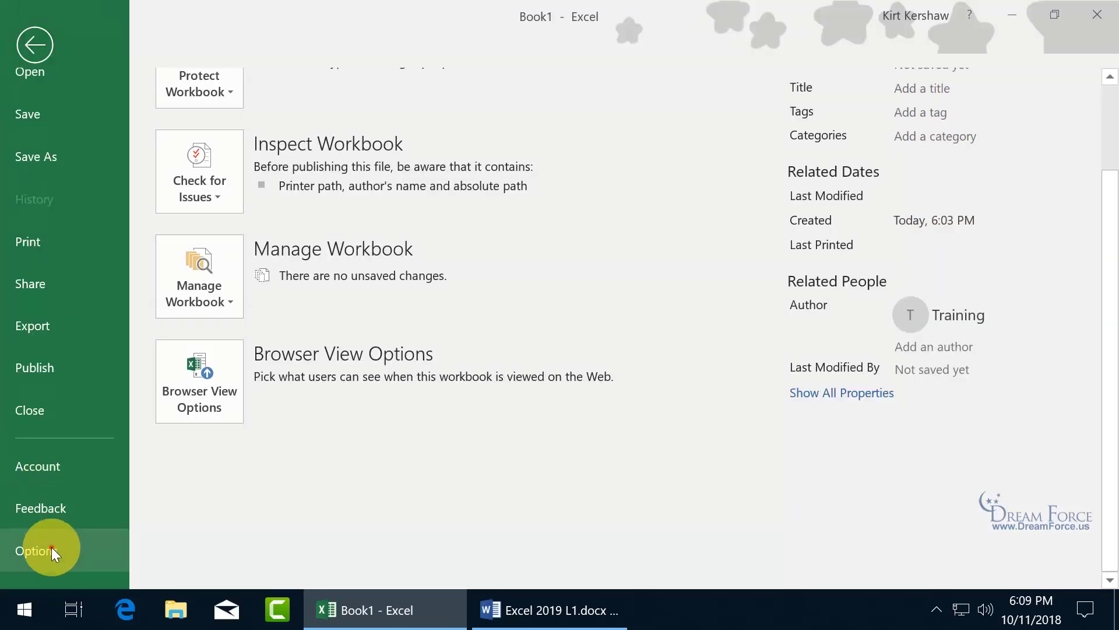
left_click(51, 547)
left_click(523, 429)
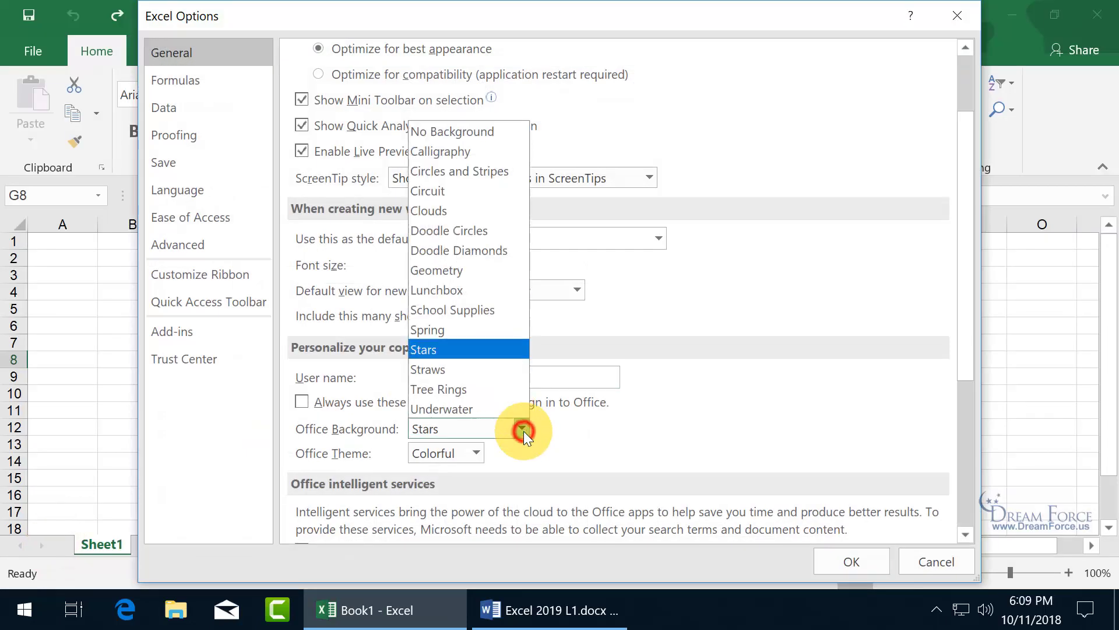
left_click(470, 289)
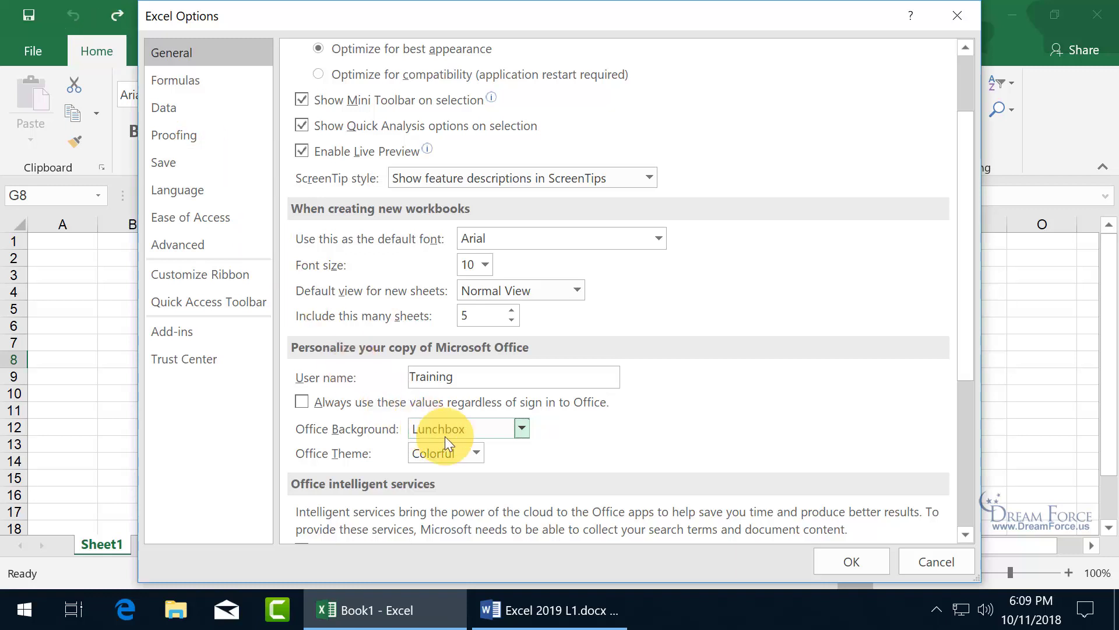
left_click(477, 453)
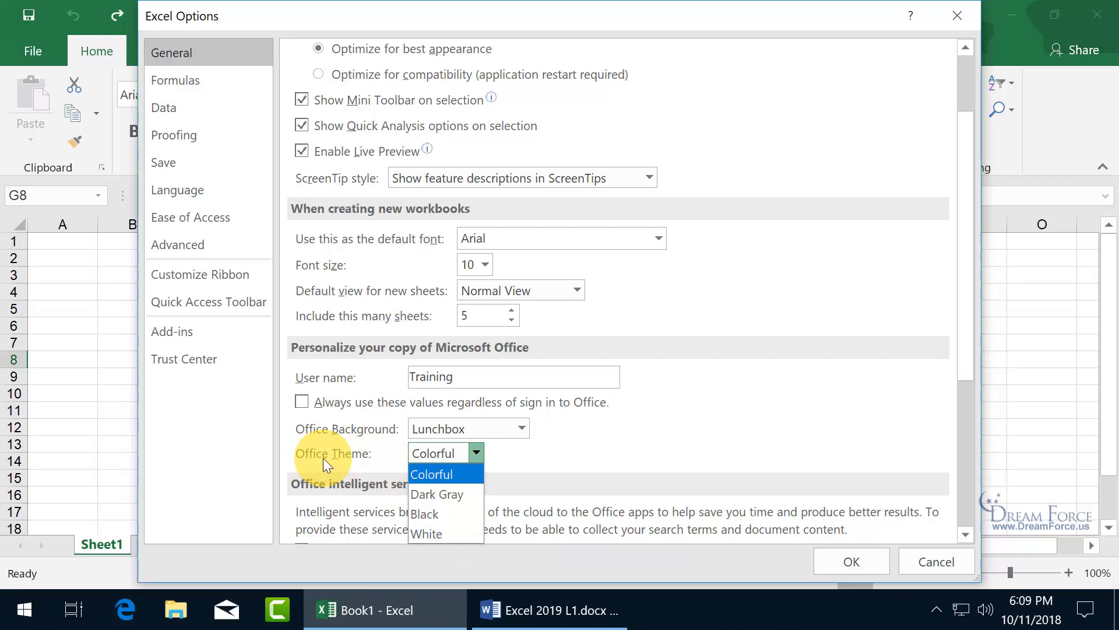
left_click(432, 536)
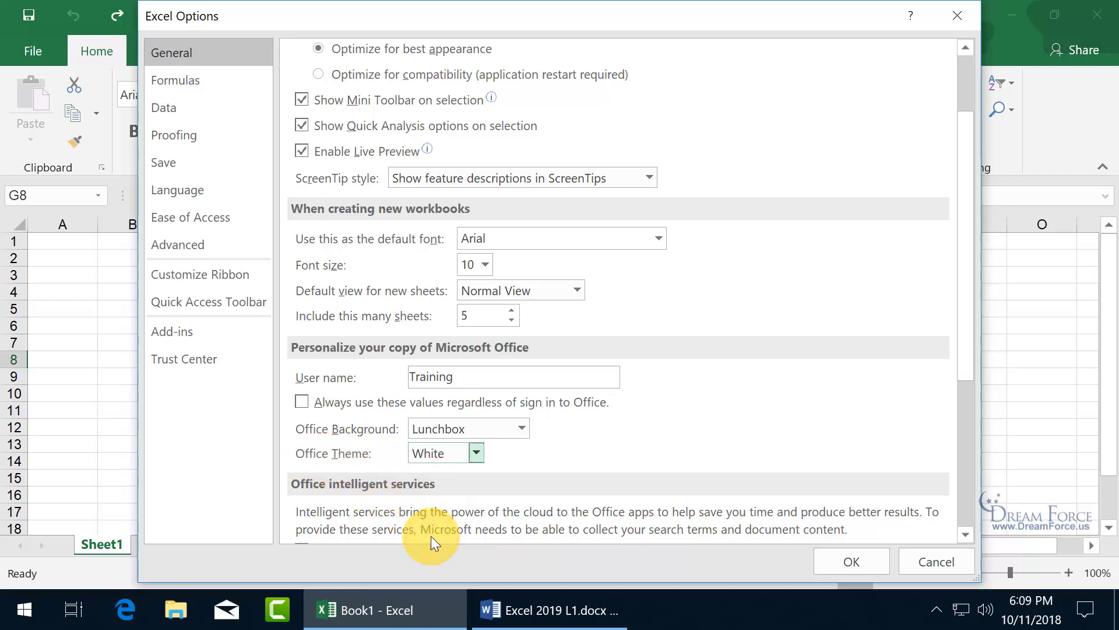
left_click(835, 558)
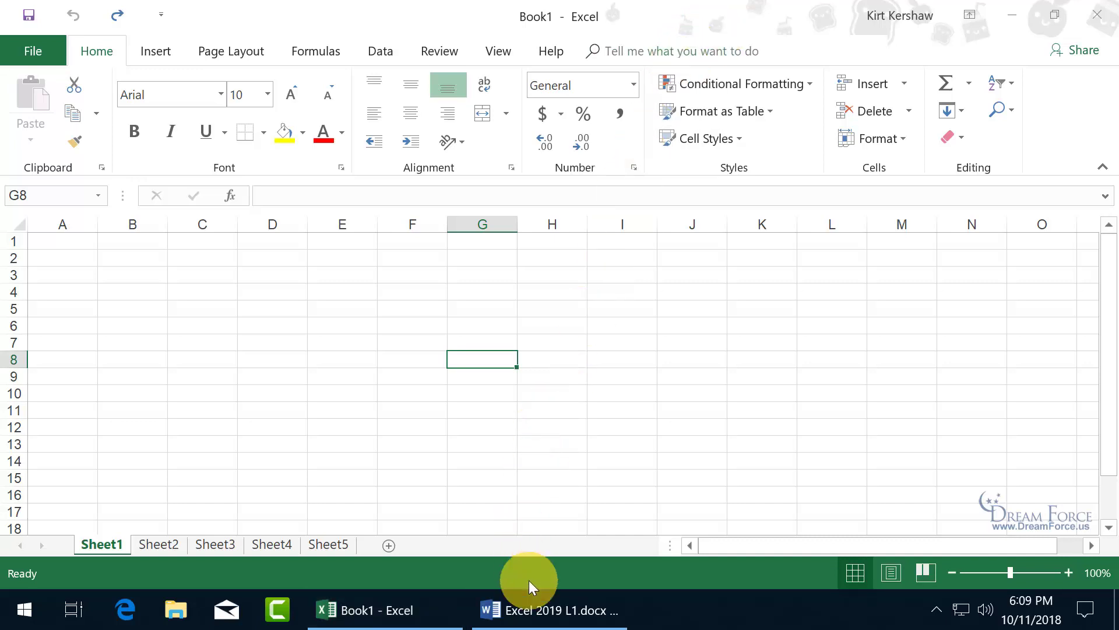
Launch Word from the taskbar and open a maximized blank document
right_click(542, 619)
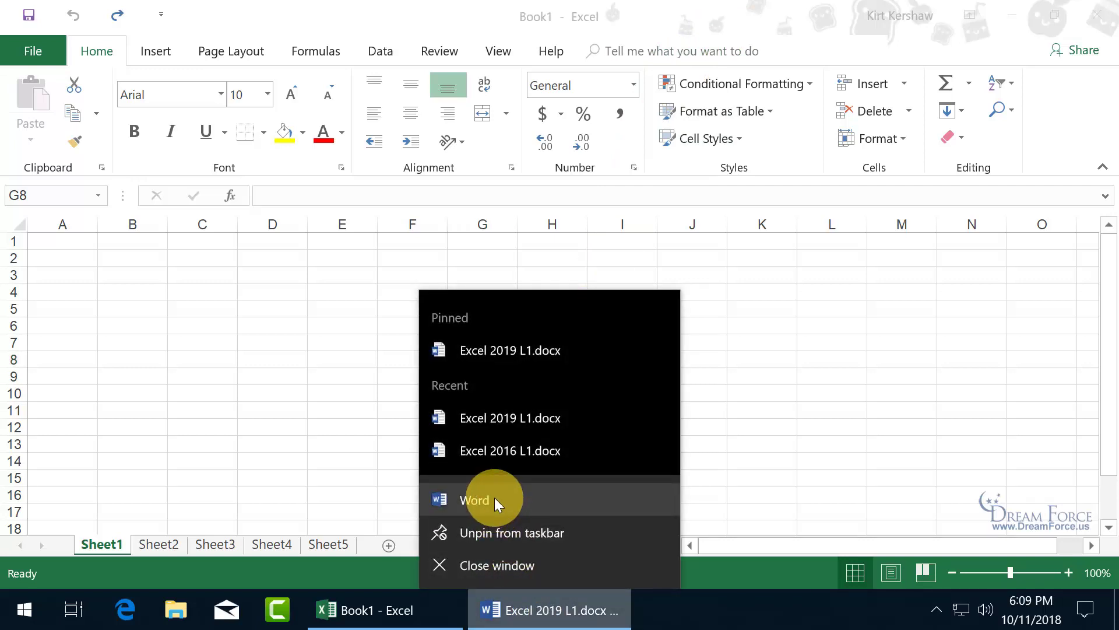
left_click(495, 499)
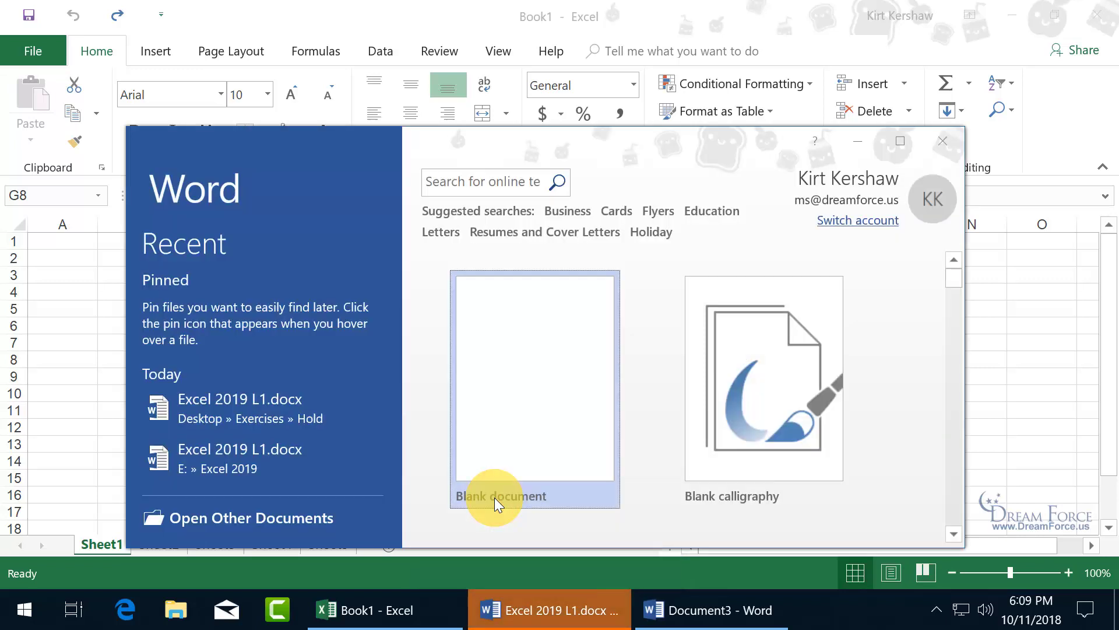
left_click(547, 377)
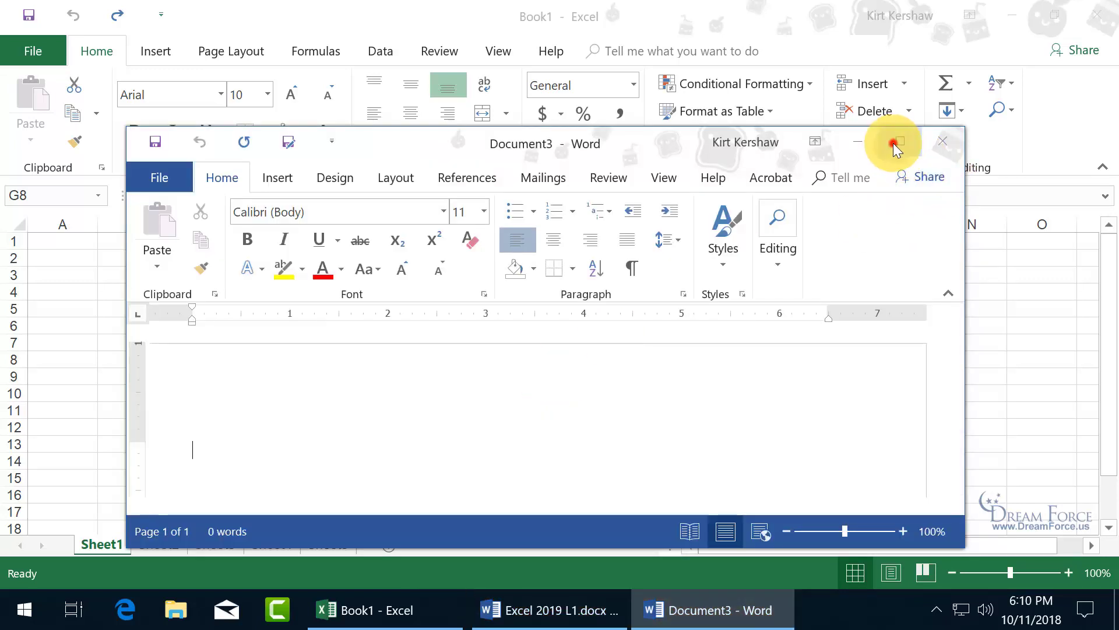
left_click(899, 143)
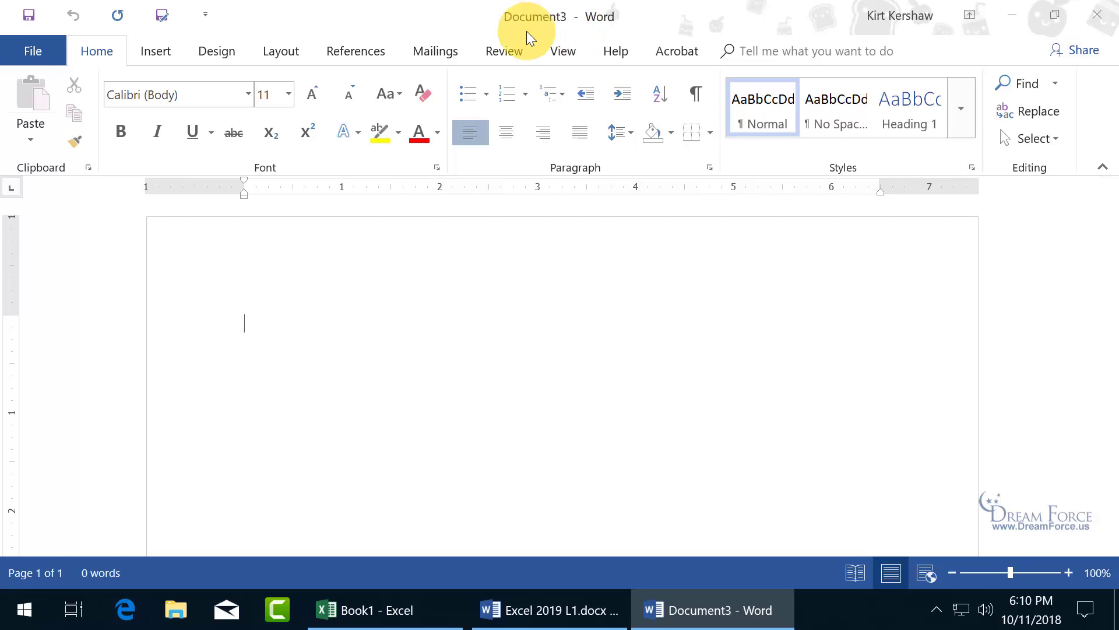
Set Word's Office Theme to Colorful in General options and apply it
left_click(42, 50)
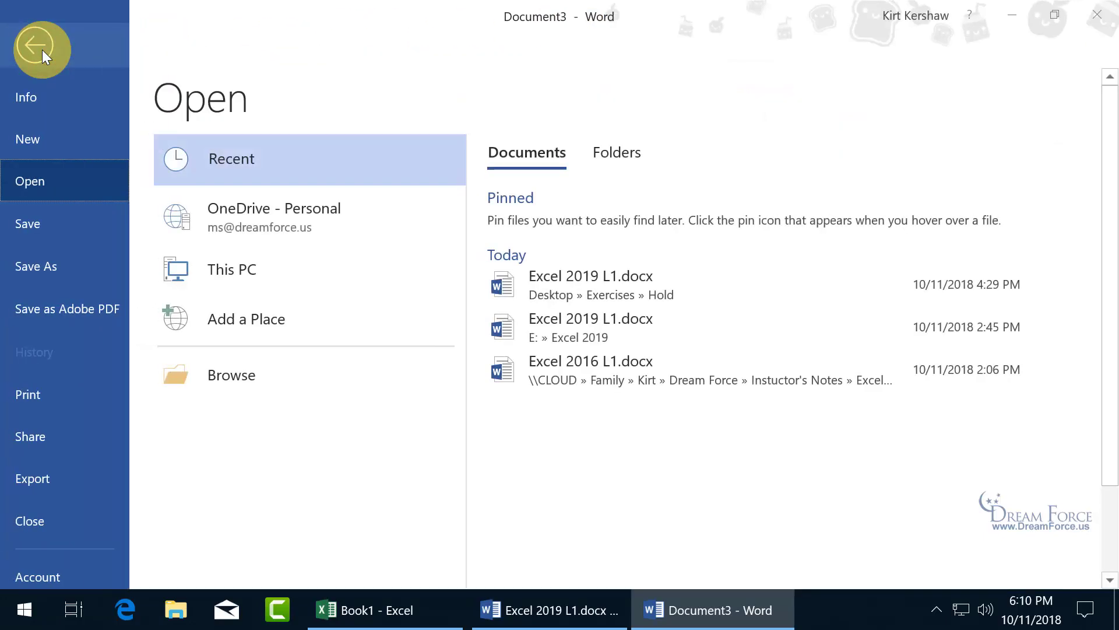
scroll(44, 432, "down", 2)
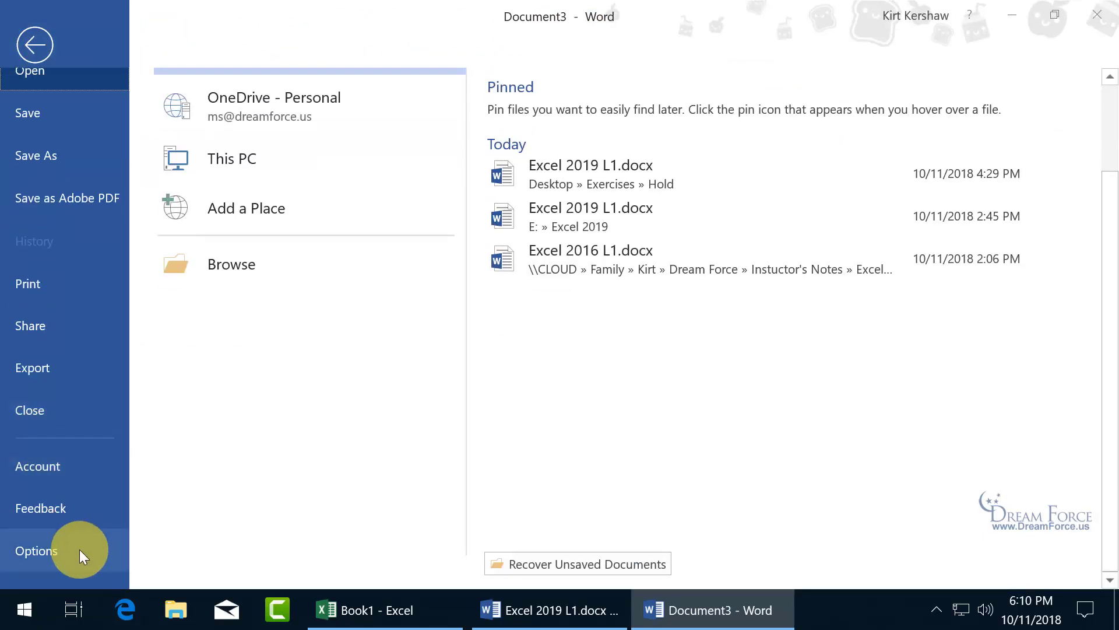
left_click(80, 549)
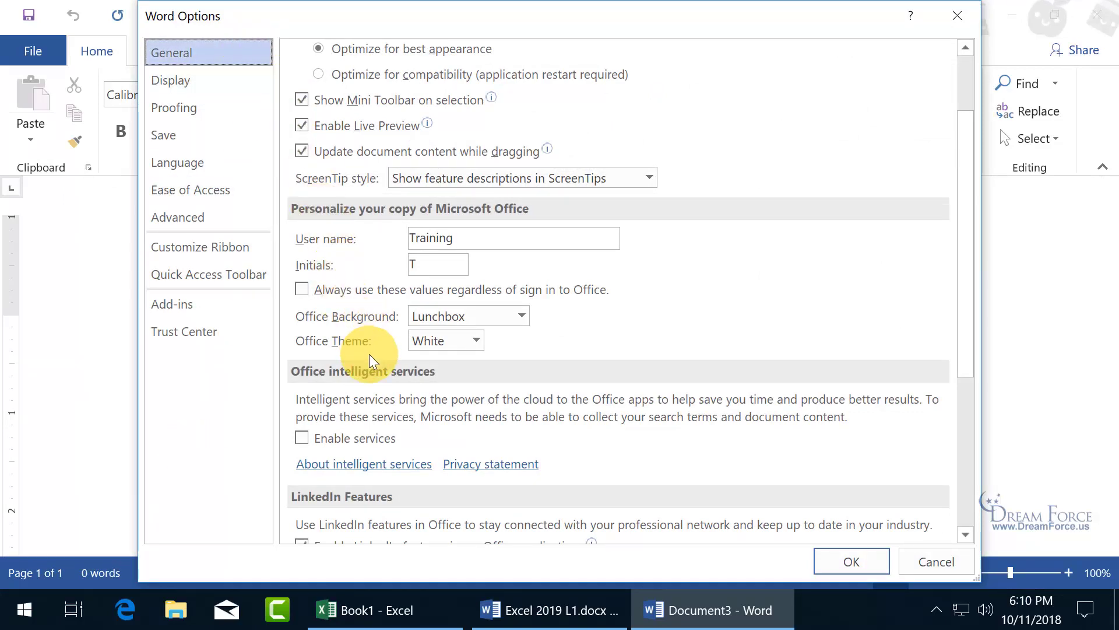
left_click(477, 343)
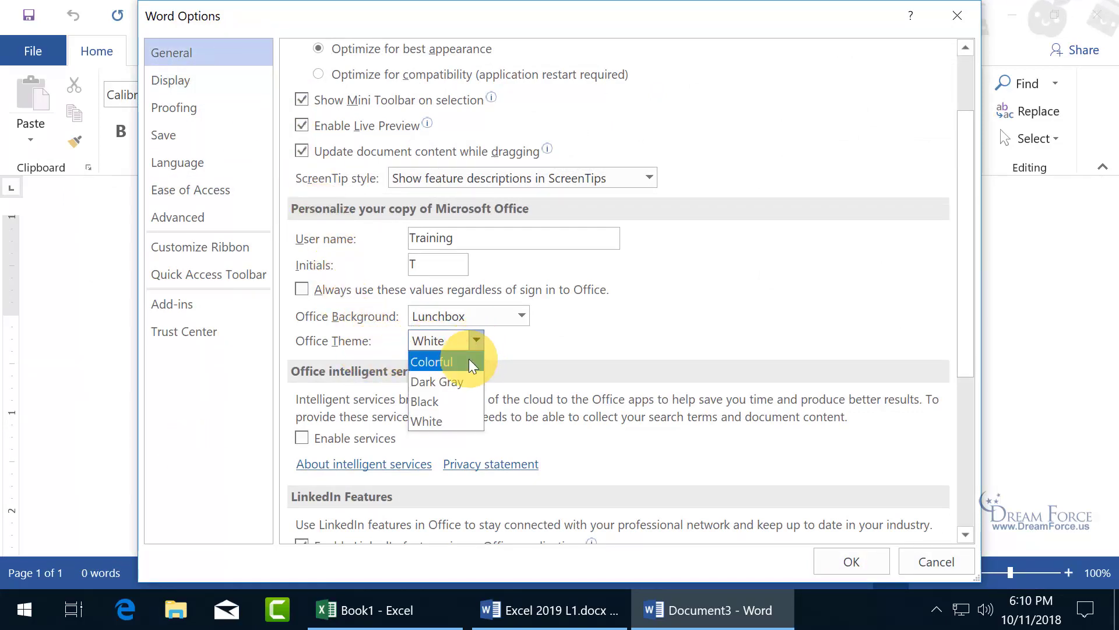
left_click(463, 362)
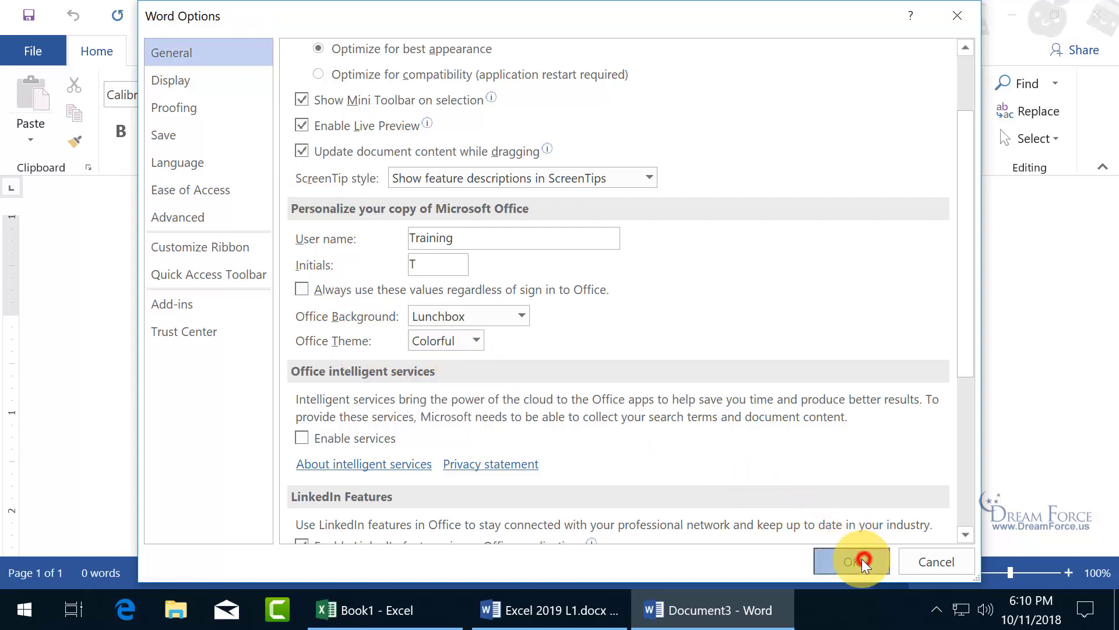
left_click(860, 560)
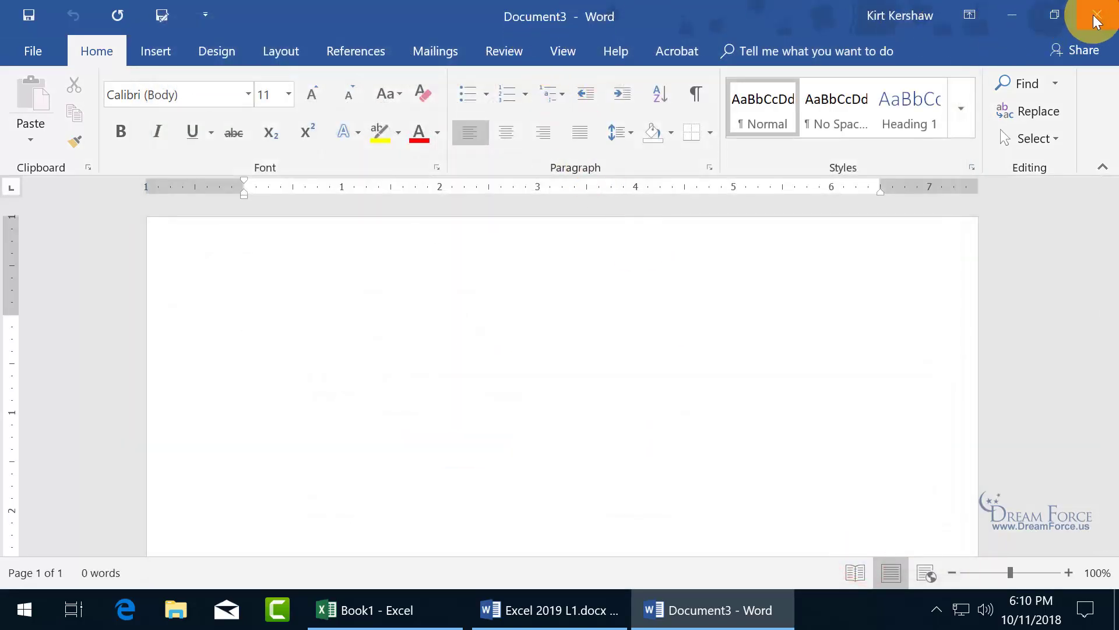
Close Word, turn off Excel's 'Show the Start screen when this application starts', then close Excel without saving
left_click(1095, 14)
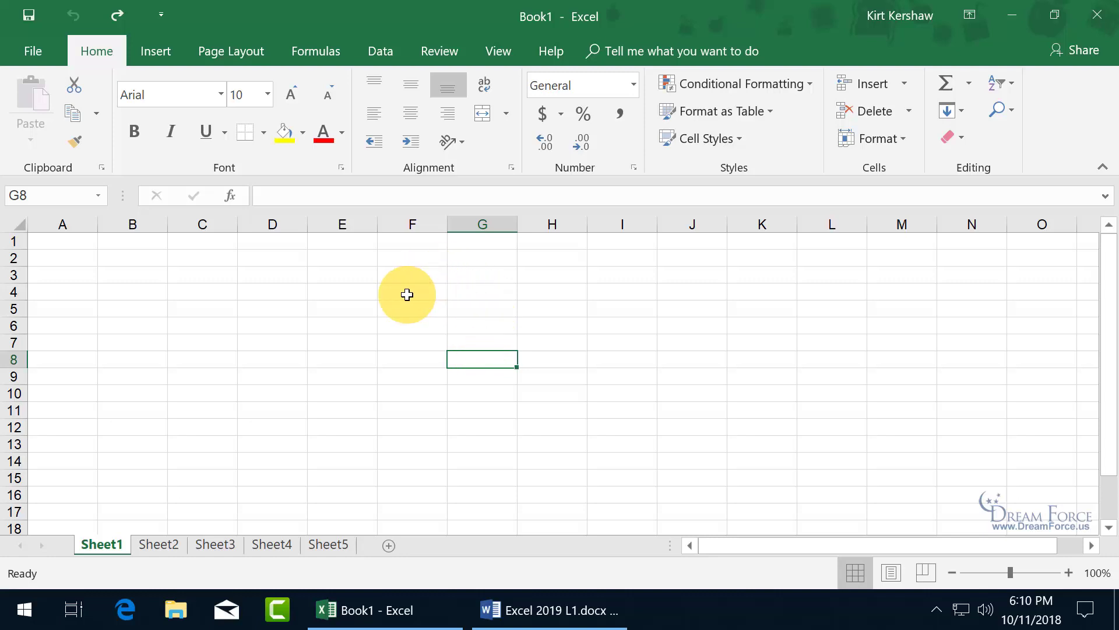
left_click(42, 49)
scroll(61, 327, "down", 2)
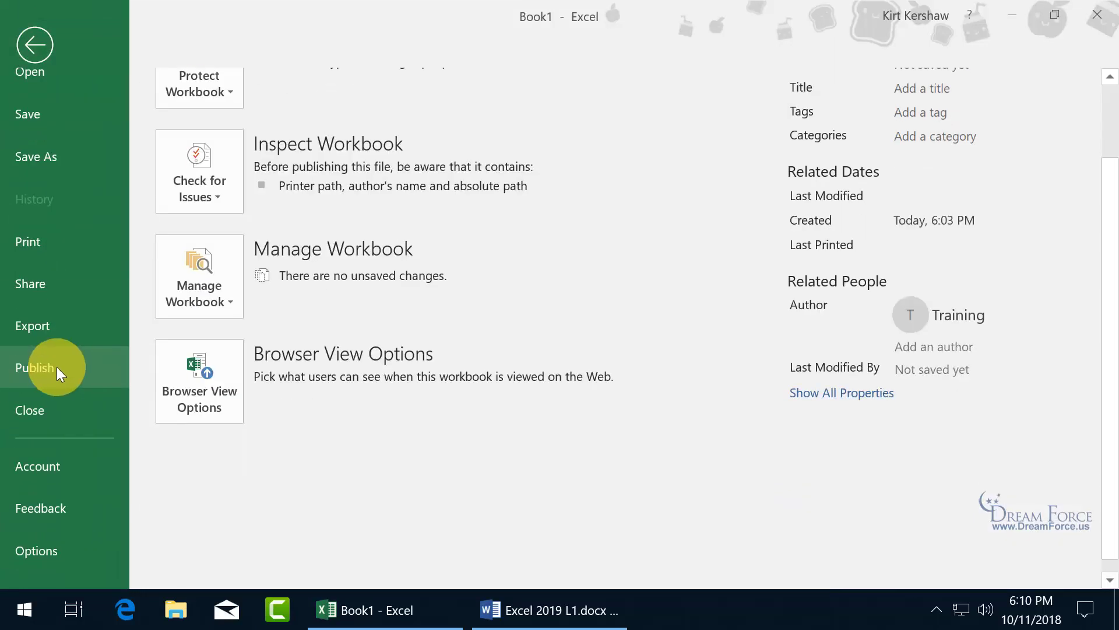
left_click(56, 558)
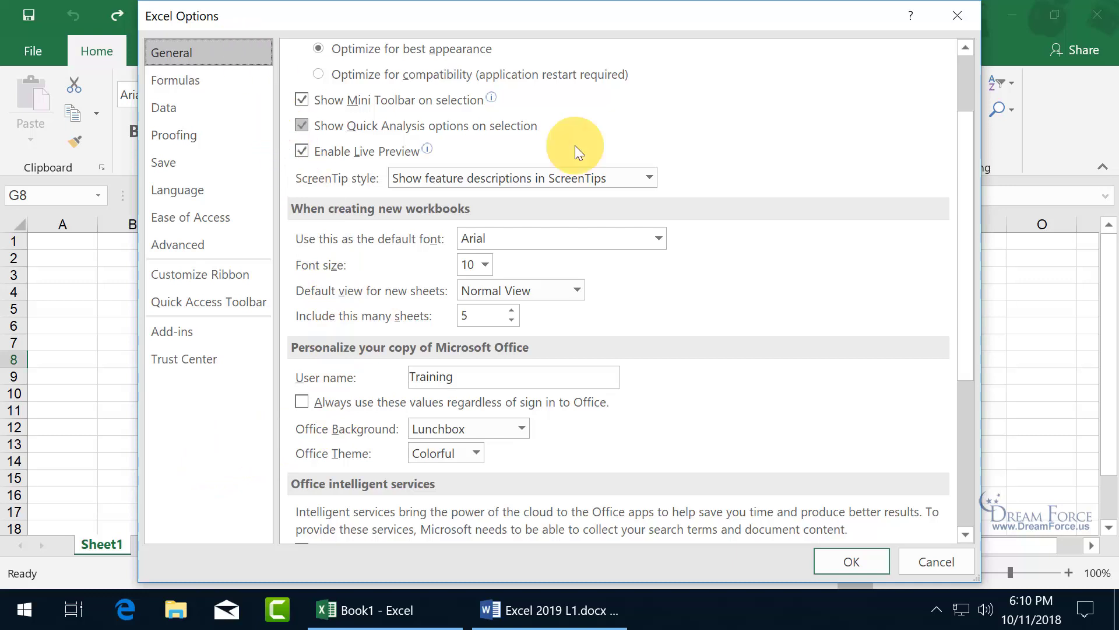
left_click_drag(964, 240, 971, 463)
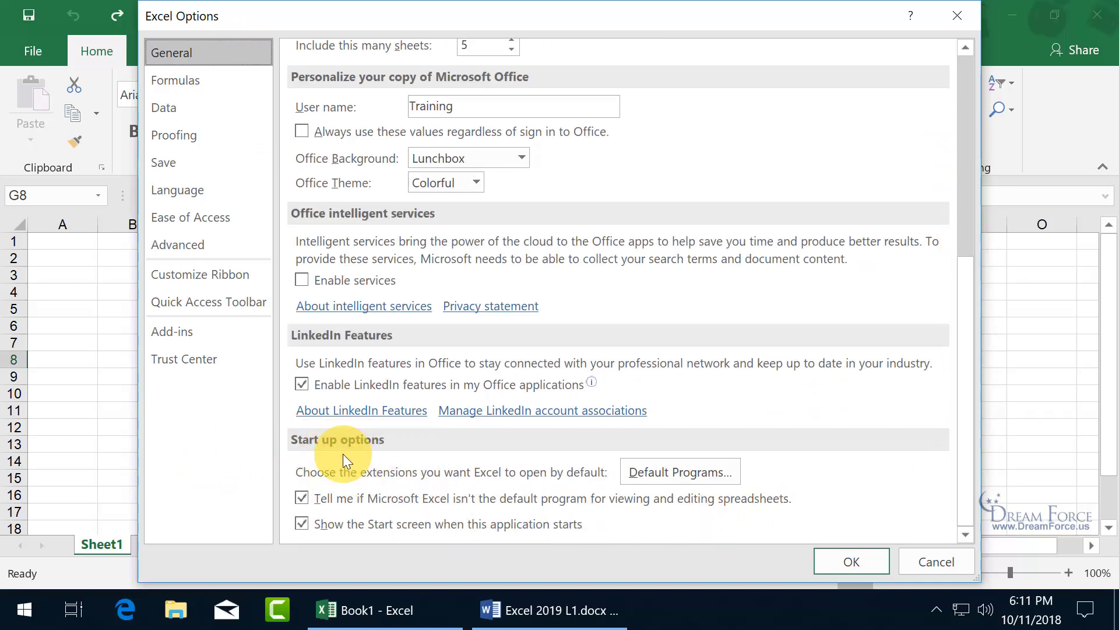
left_click(328, 527)
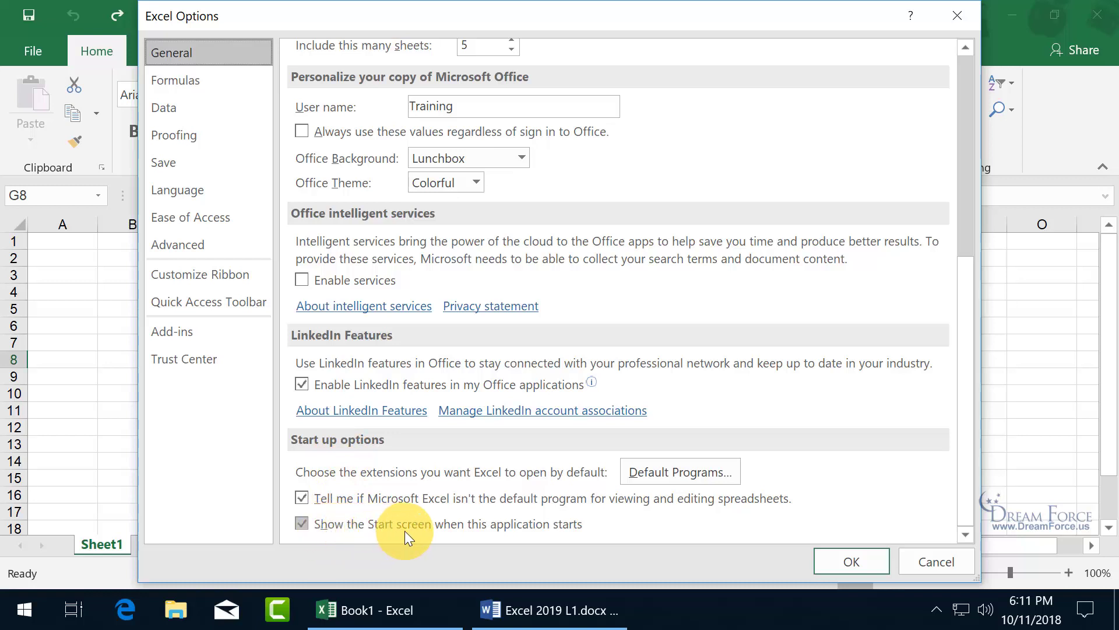
left_click(303, 522)
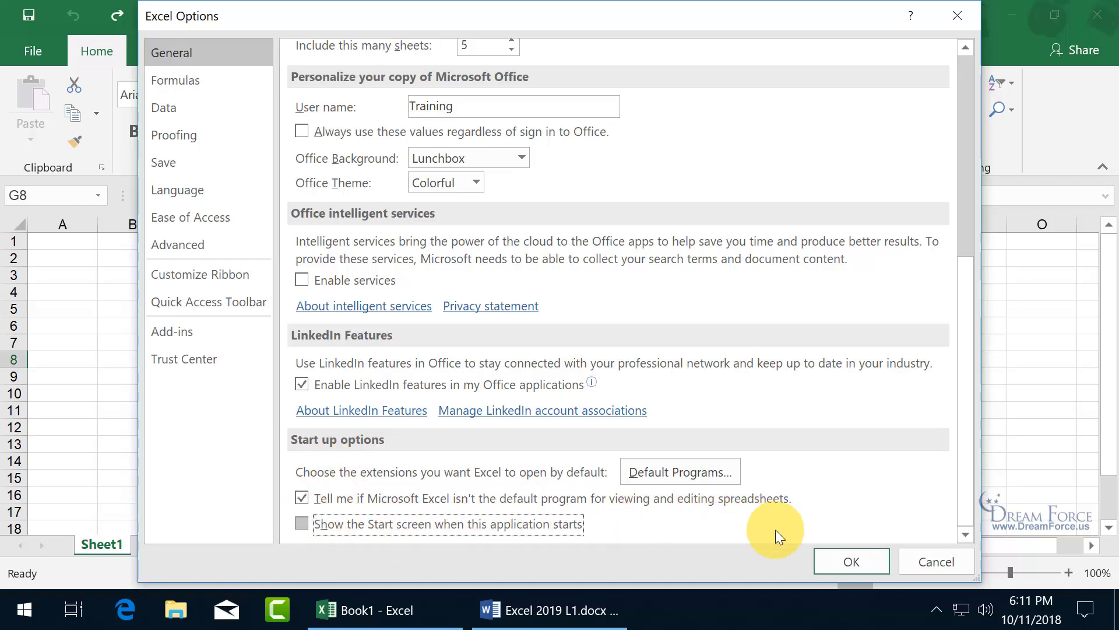
left_click(850, 564)
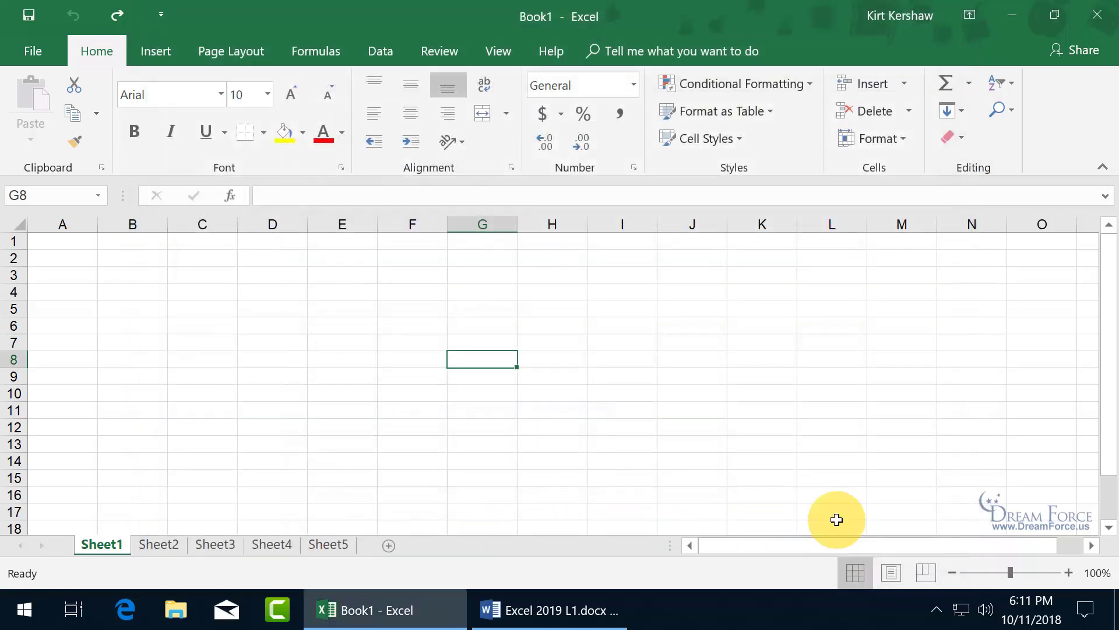
left_click(1098, 25)
left_click(559, 328)
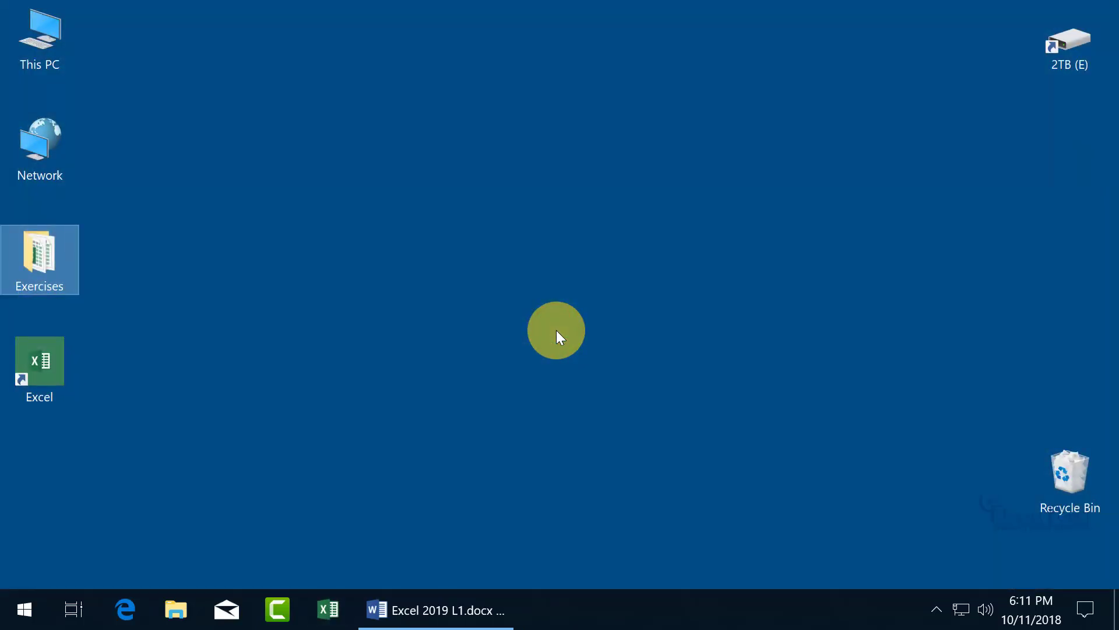
Relaunch Excel from the taskbar, opening straight into a blank Book1 workbook
left_click(329, 609)
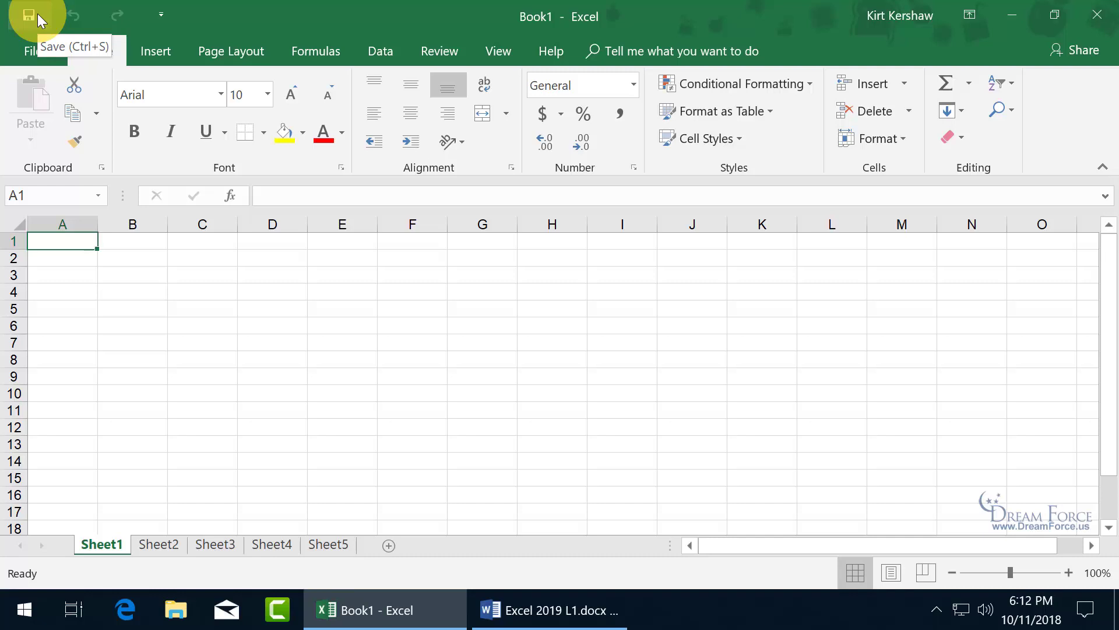
Check that Save's Browse dialog defaults to This PC > Documents, then close it without saving
left_click(30, 20)
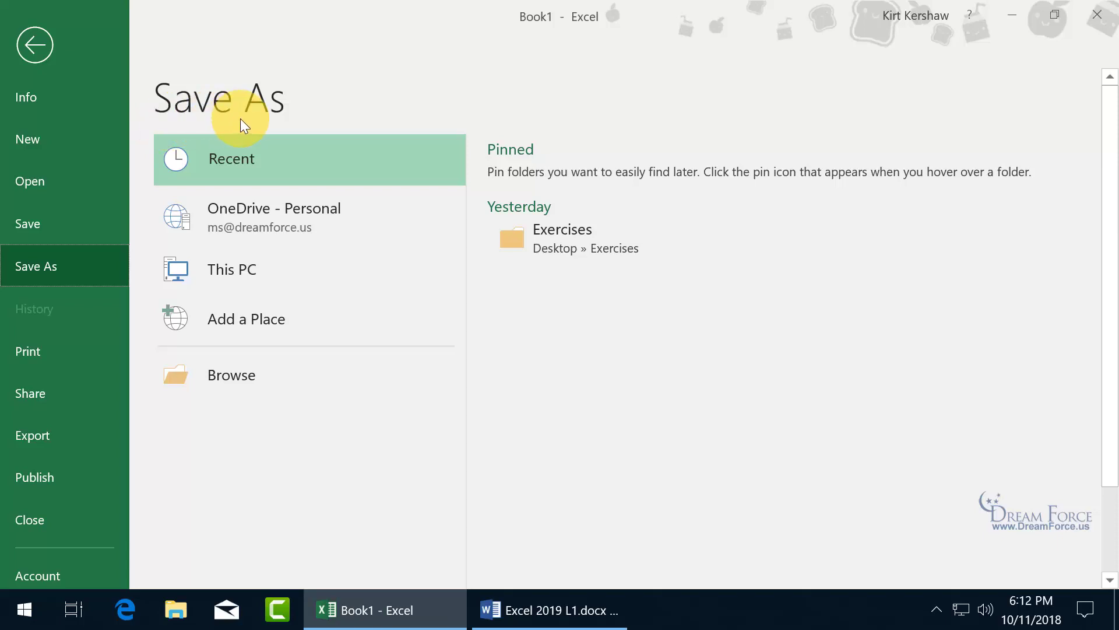
left_click(235, 379)
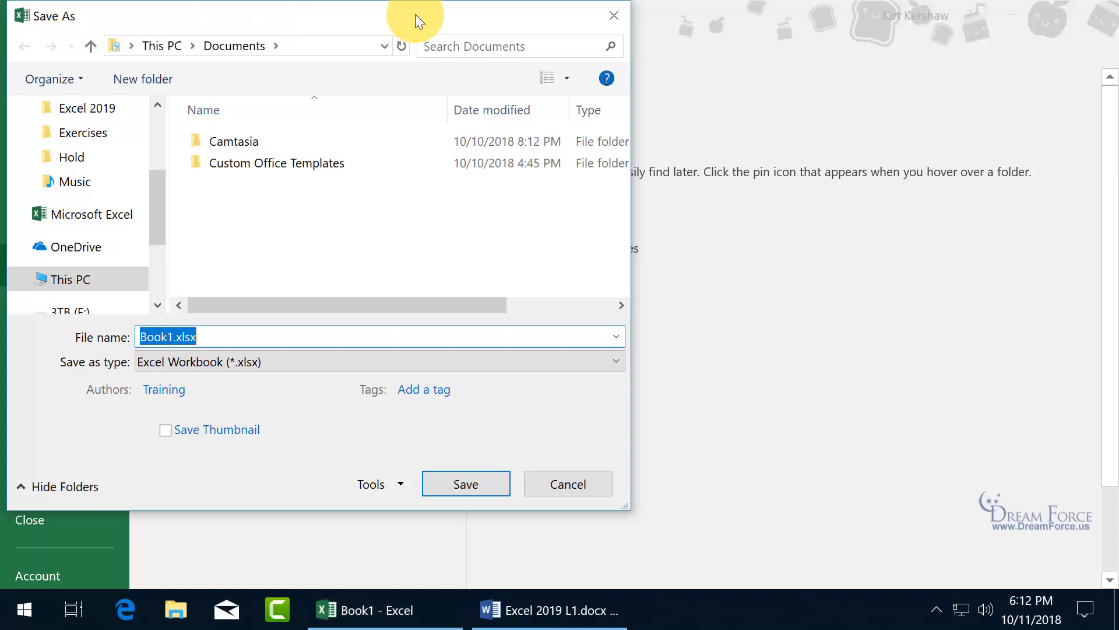
left_click(618, 13)
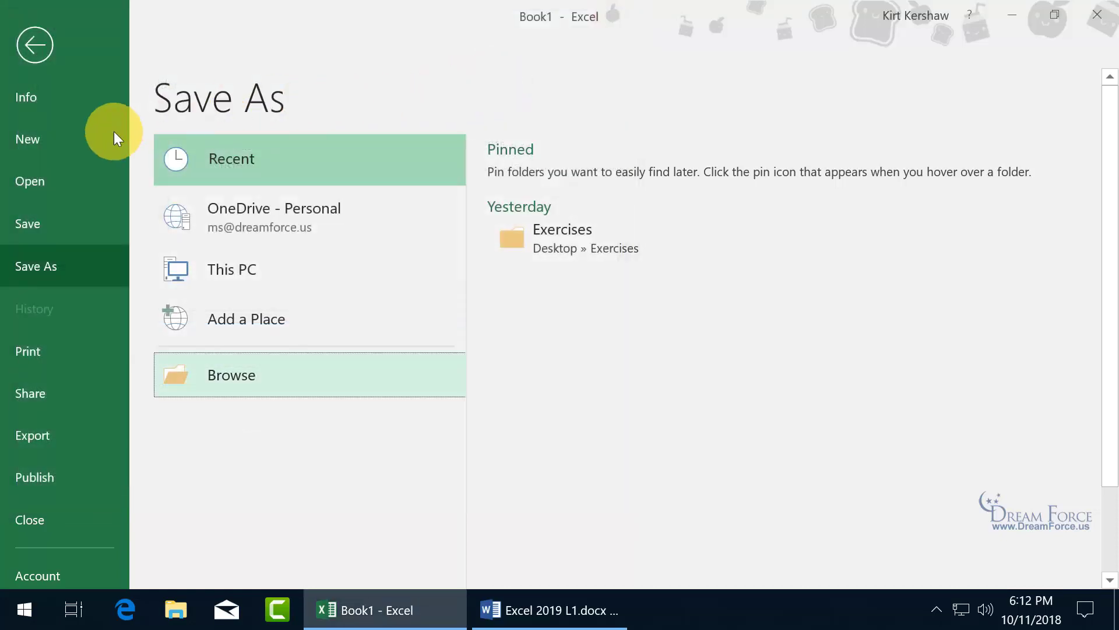
scroll(79, 165, "down", 3)
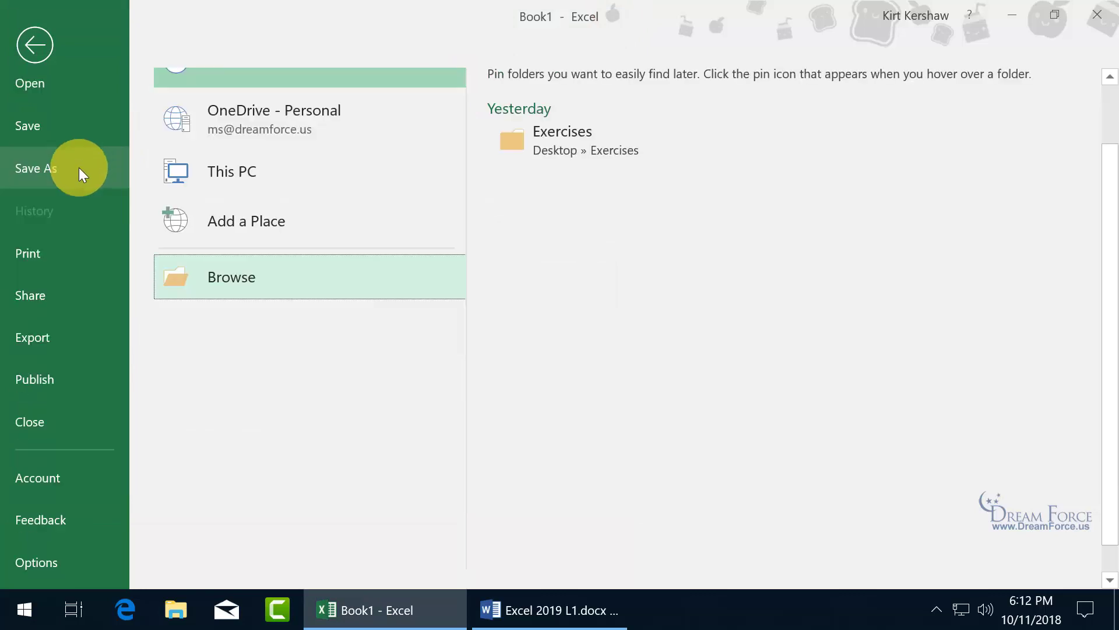
Enable 'Don't show the Backstage when opening or saving files with keyboard shortcuts' in Save options
left_click(36, 544)
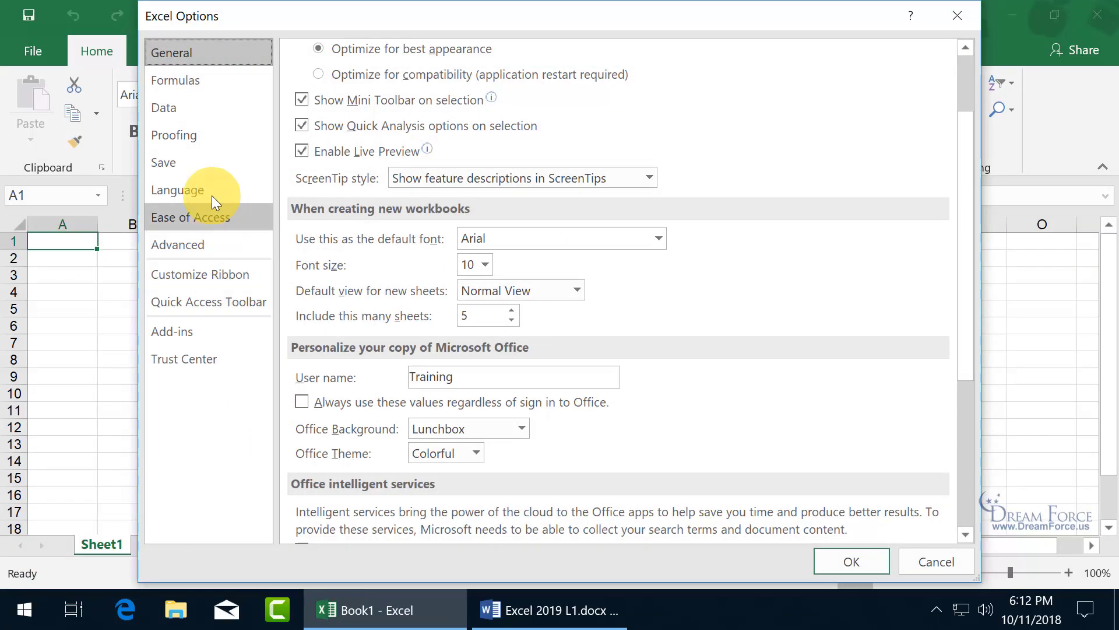
left_click(173, 162)
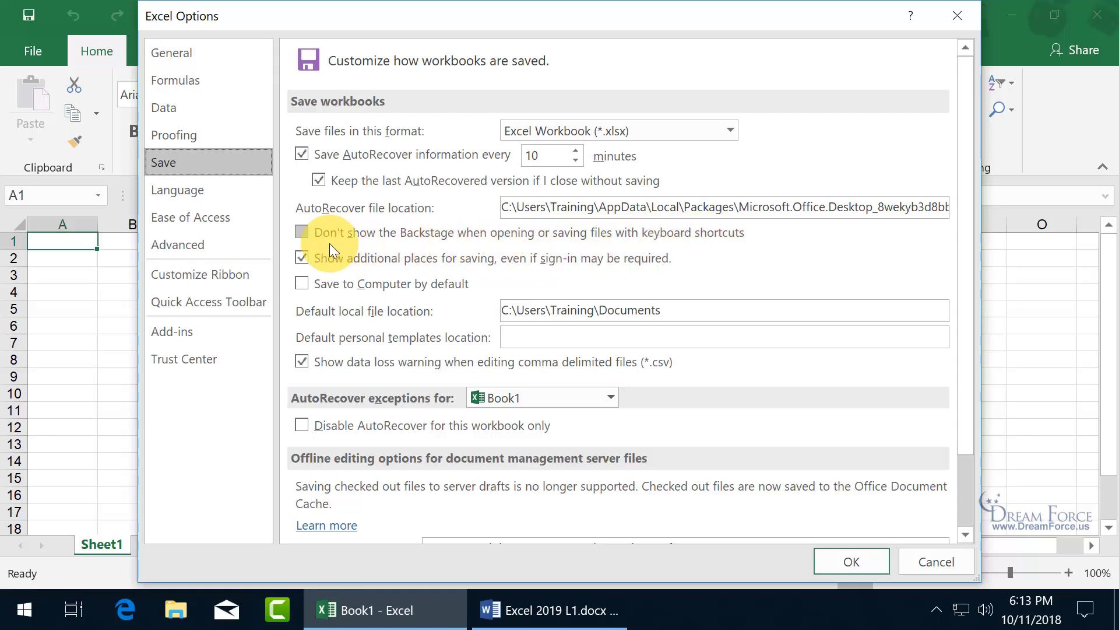
left_click(302, 232)
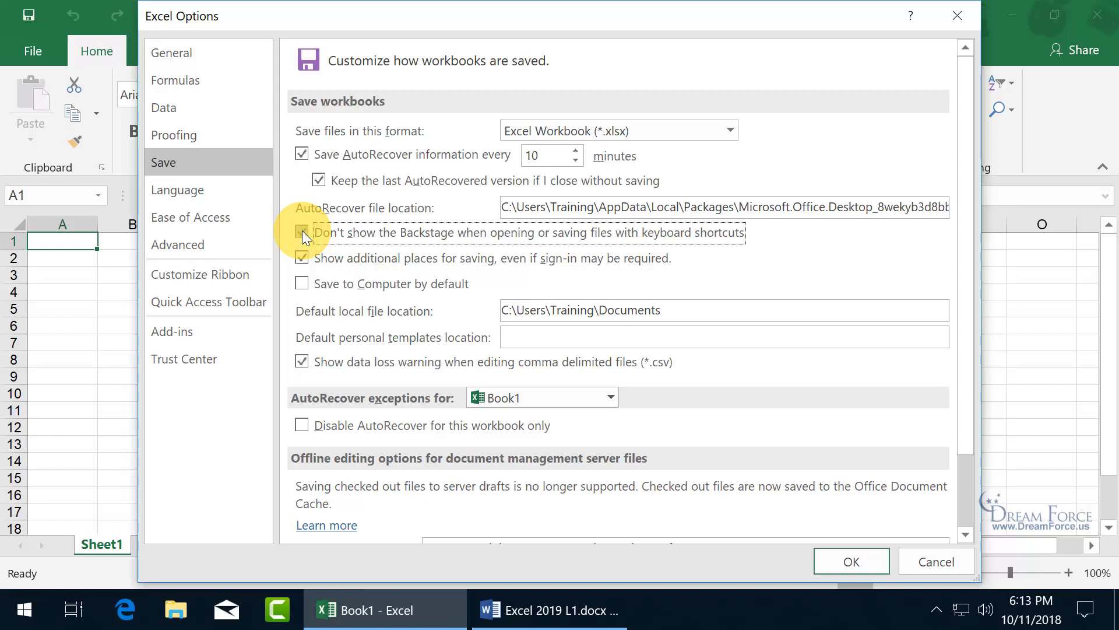
left_click(845, 559)
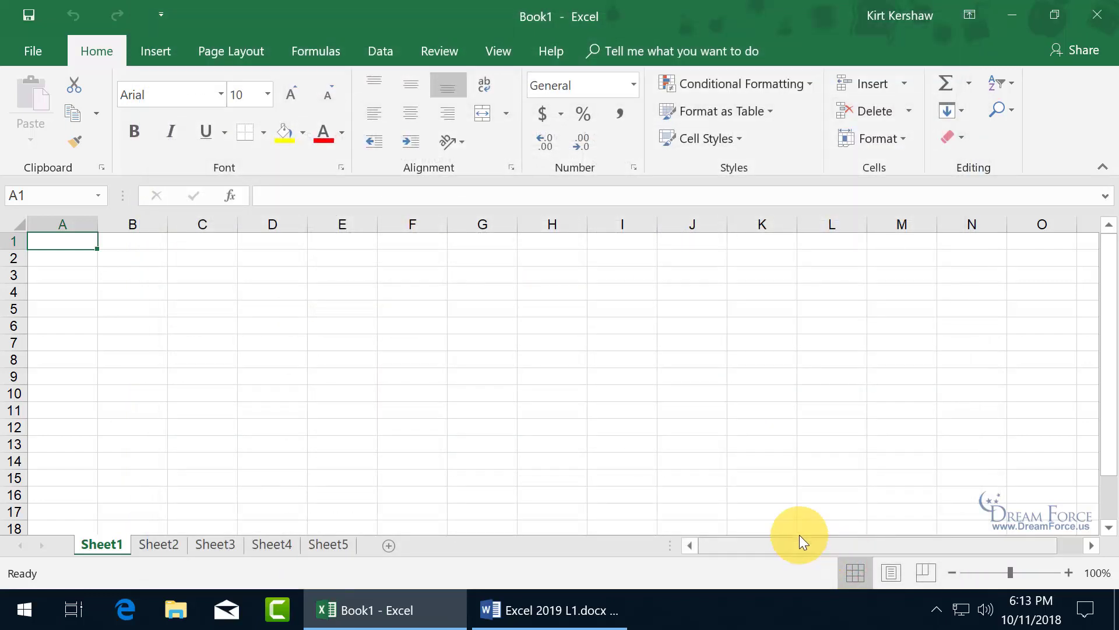
Confirm Save now opens the Save As dialog directly, close it, and return to the File backstage
left_click(27, 19)
left_click_drag(135, 20, 323, 58)
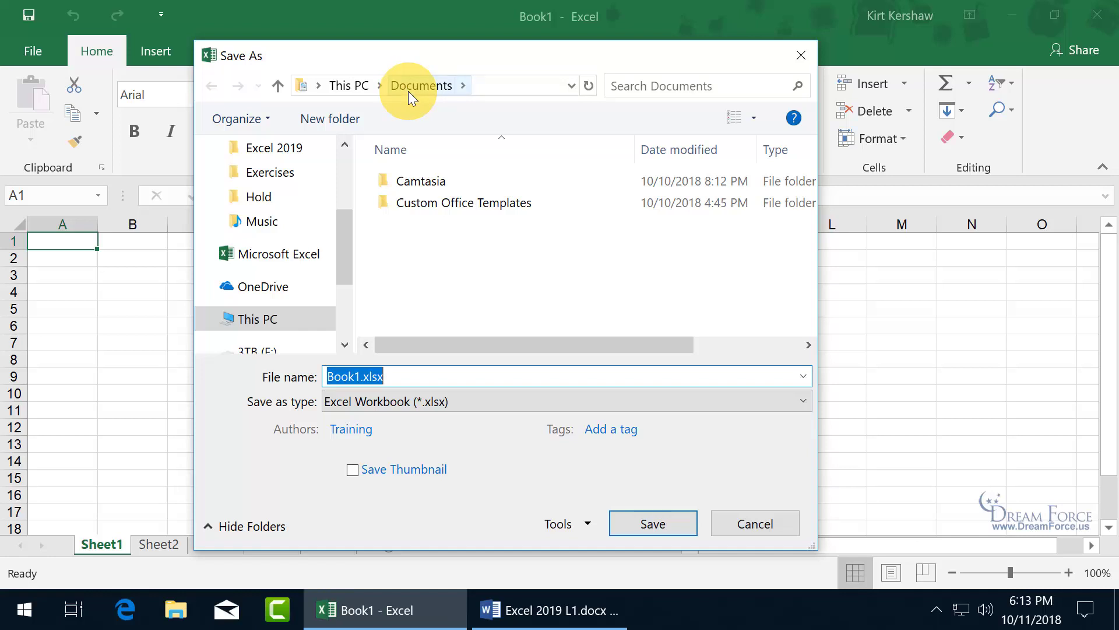
left_click(800, 56)
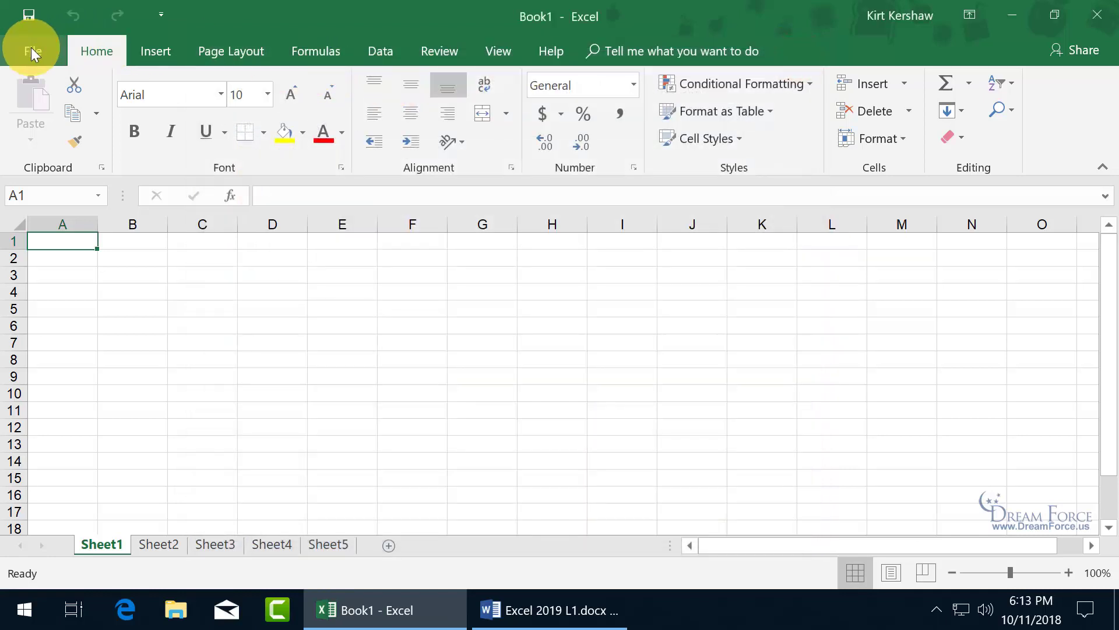
left_click(31, 51)
scroll(58, 326, "down", 2)
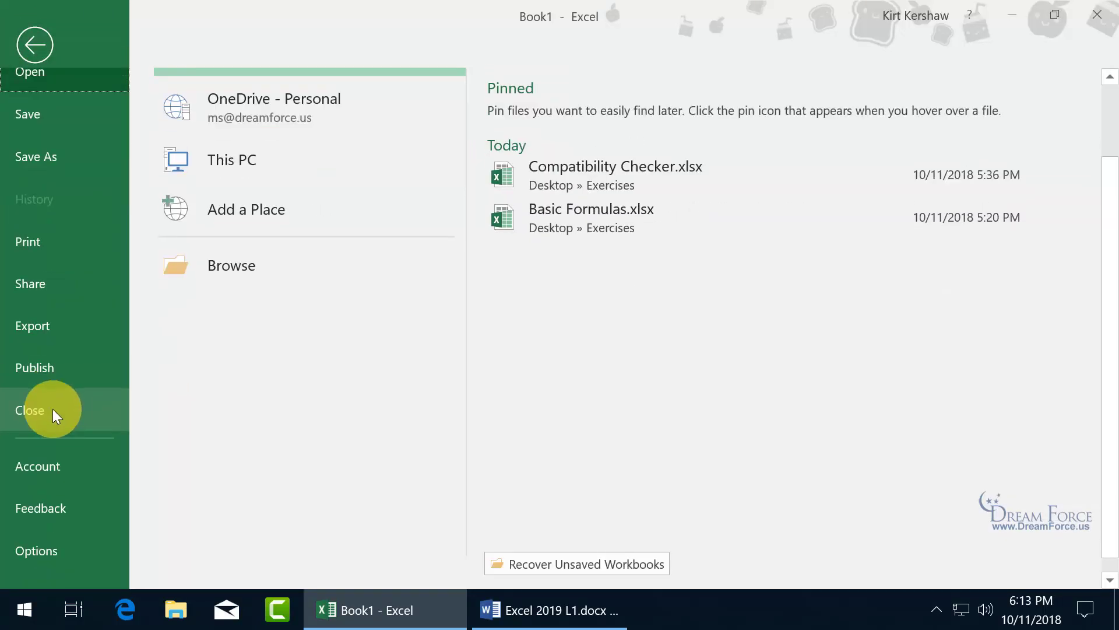
Change the default local file location from Documents to C:\Users\Training\Desktop\Exercises
left_click(34, 548)
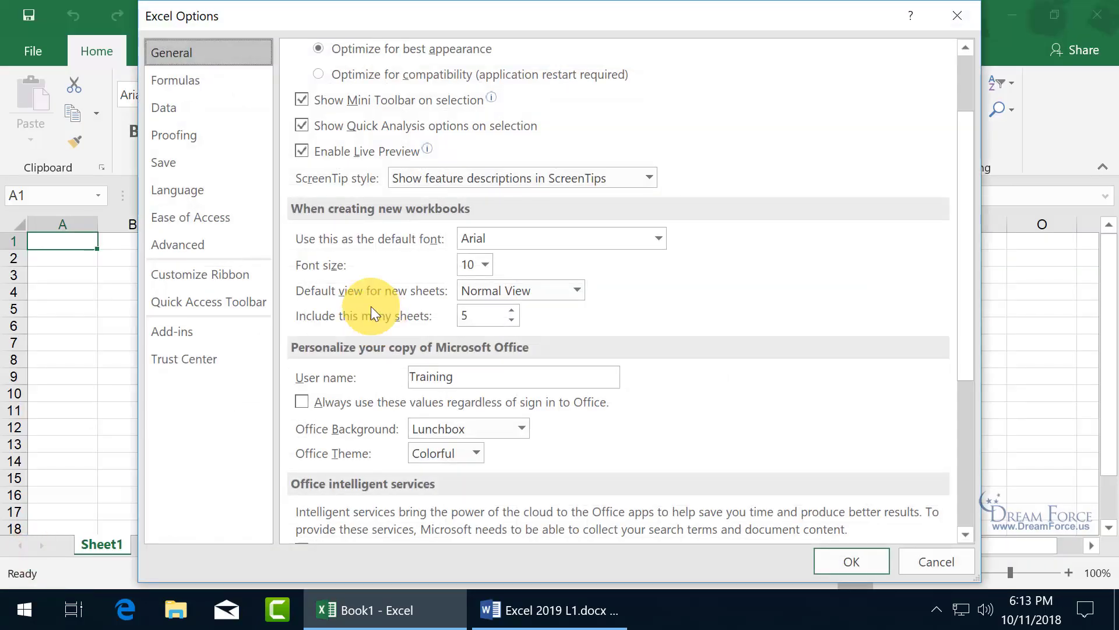
left_click(182, 166)
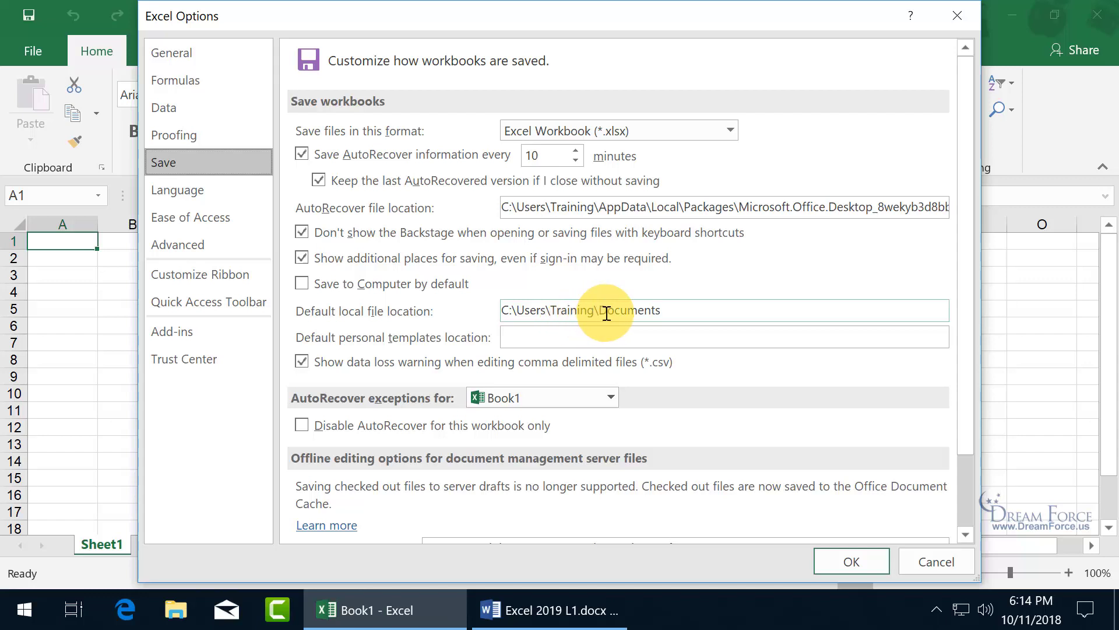
left_click_drag(607, 312, 666, 310)
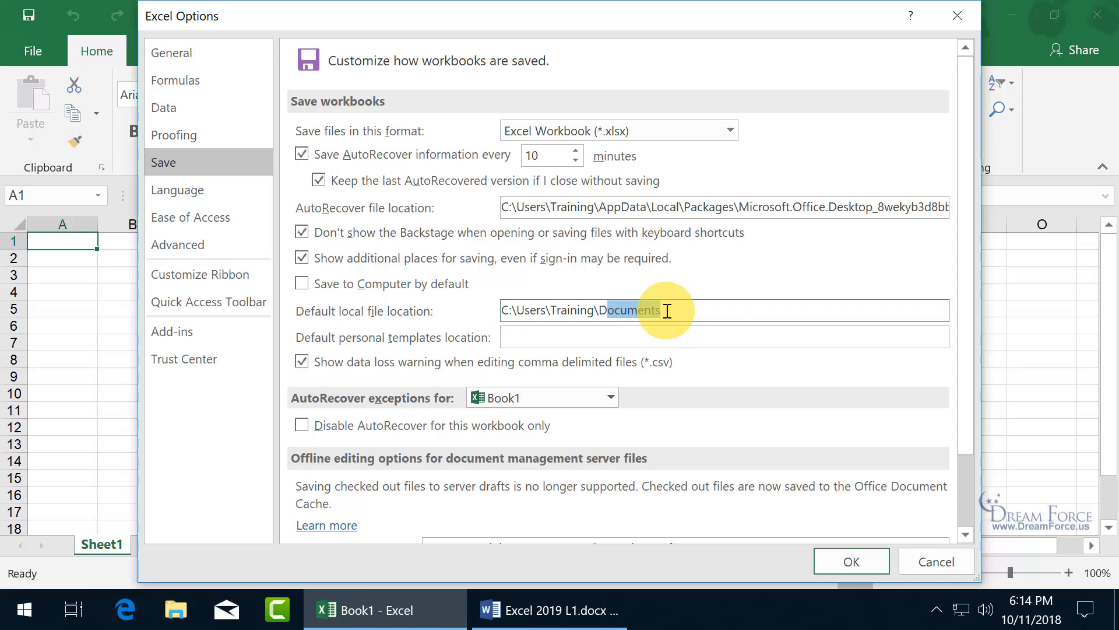
type("esktop")
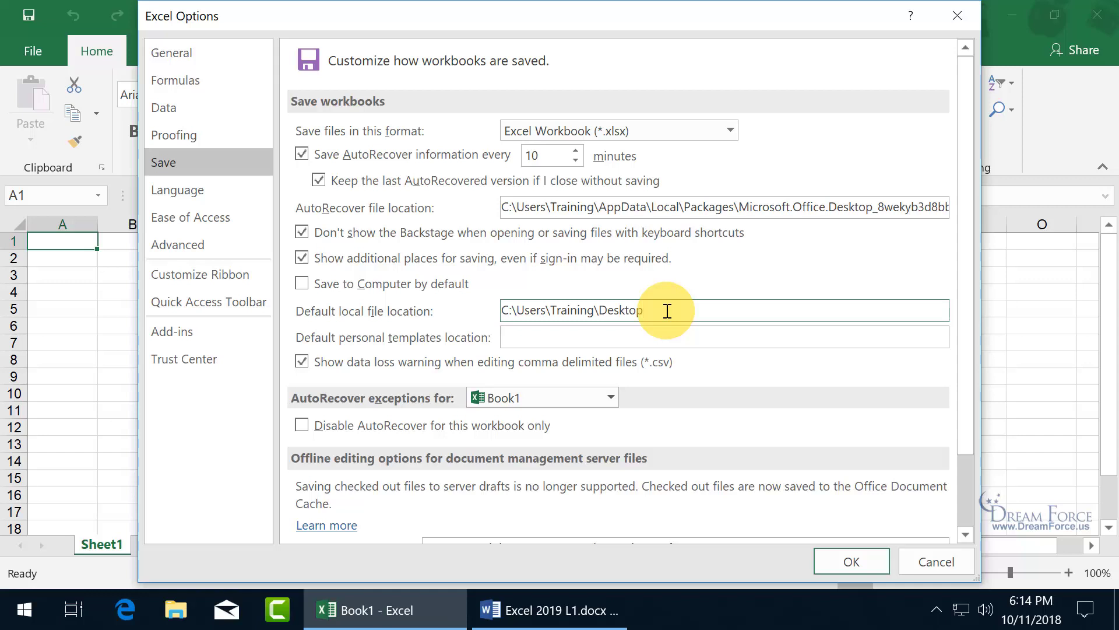
type("\\Exercises")
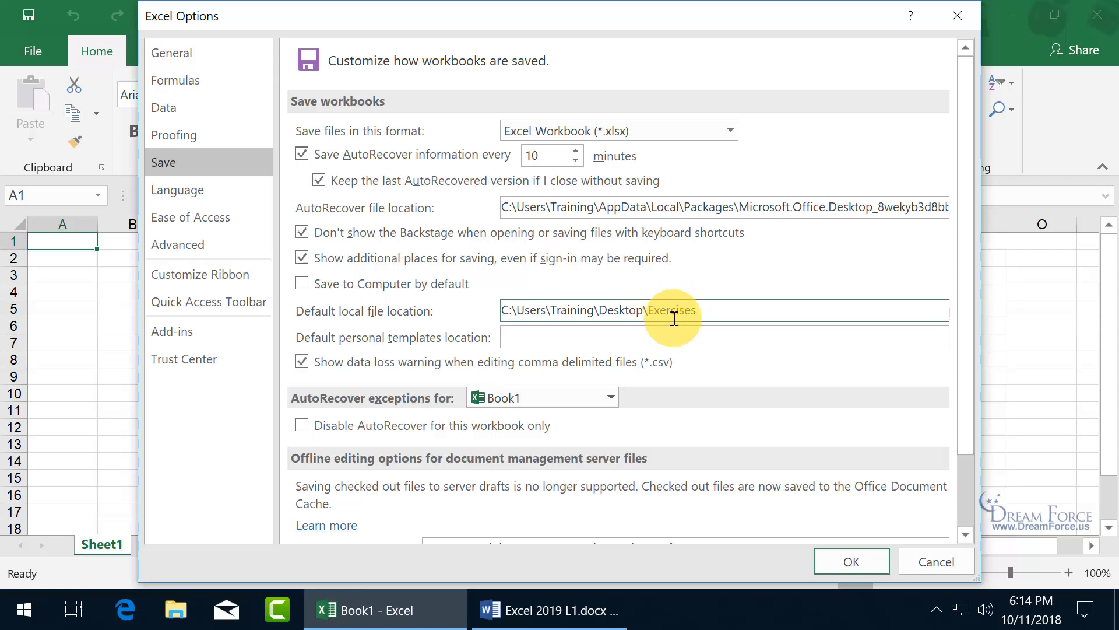
left_click(848, 562)
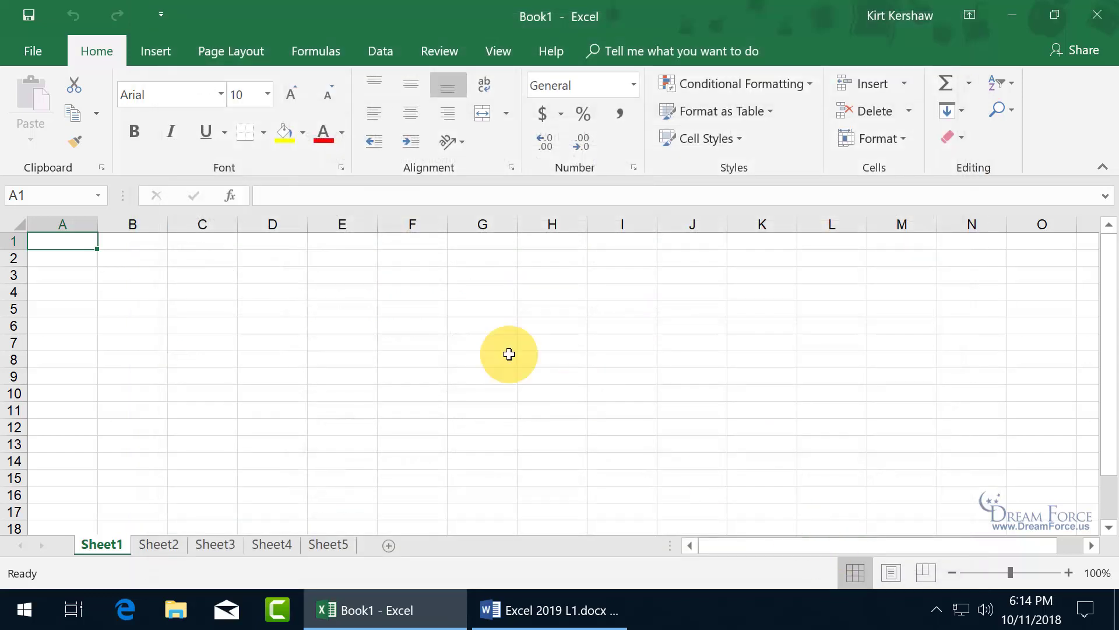
left_click(32, 14)
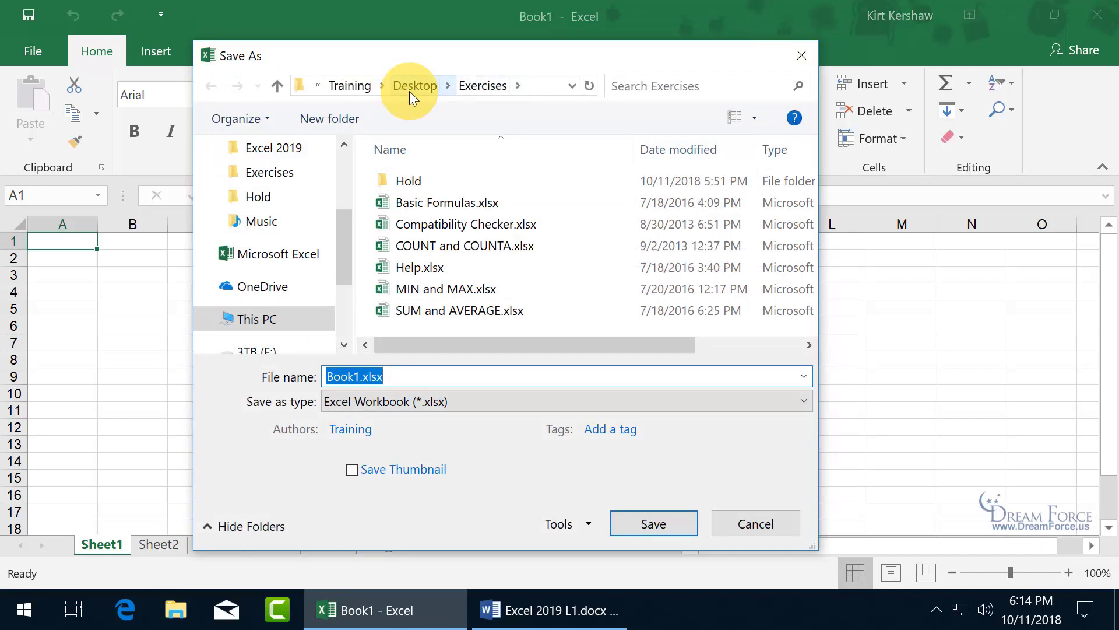
left_click(799, 57)
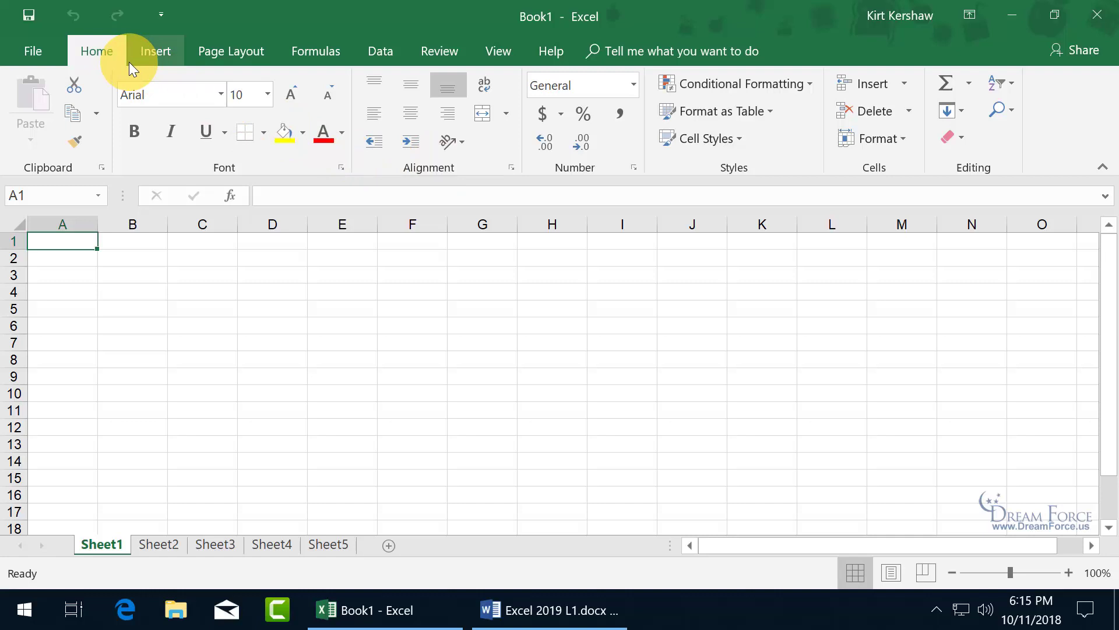
In Excel Options > Save, change the default local file location from Desktop\Exercises to C:\Users\Training\Desktop
left_click(34, 52)
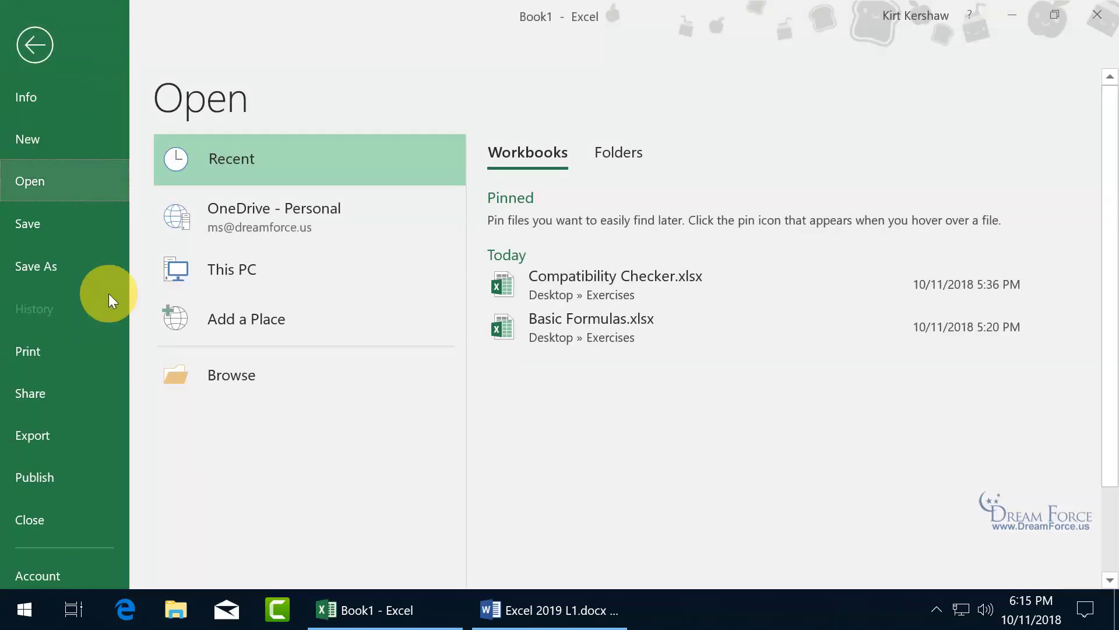
scroll(34, 545, "down", 2)
left_click(33, 548)
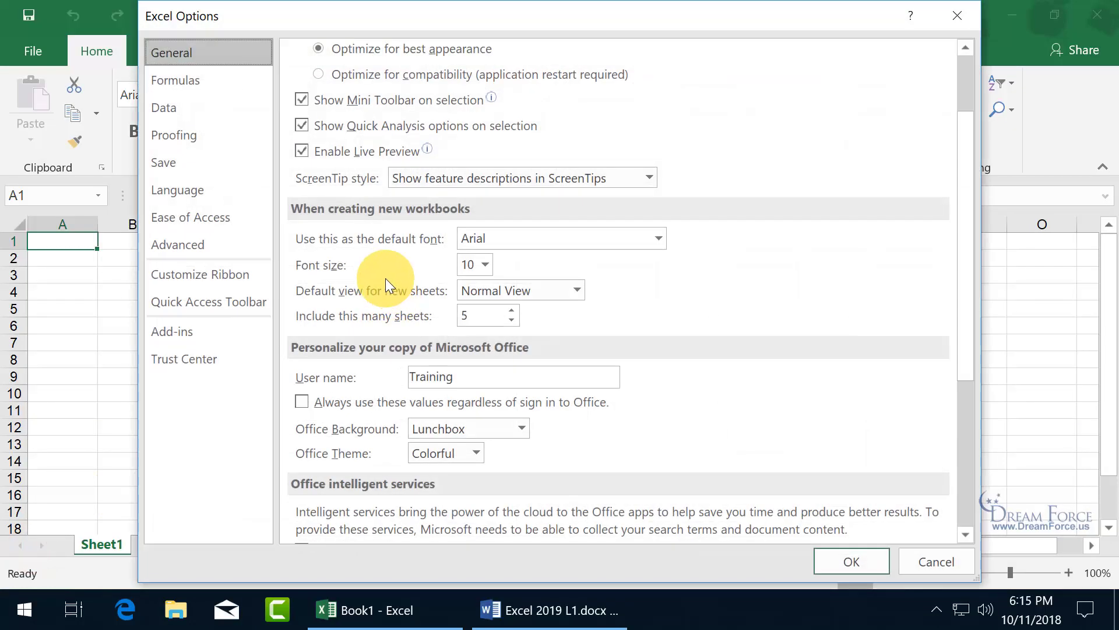
left_click(190, 158)
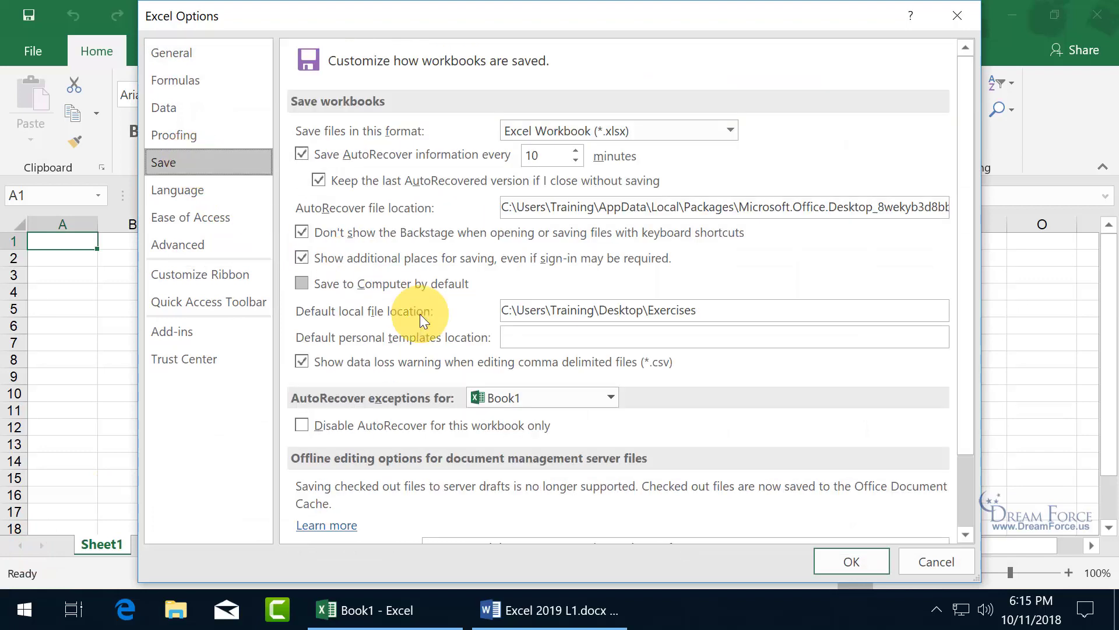
left_click_drag(648, 310, 702, 310)
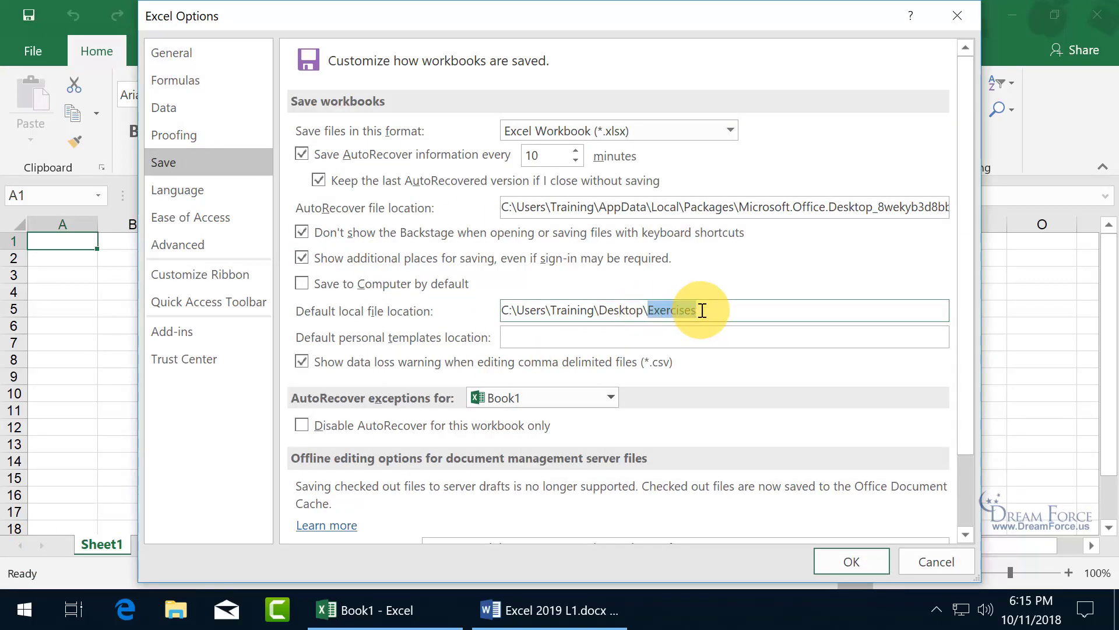
key("BackSpace")
key("BackSpace")
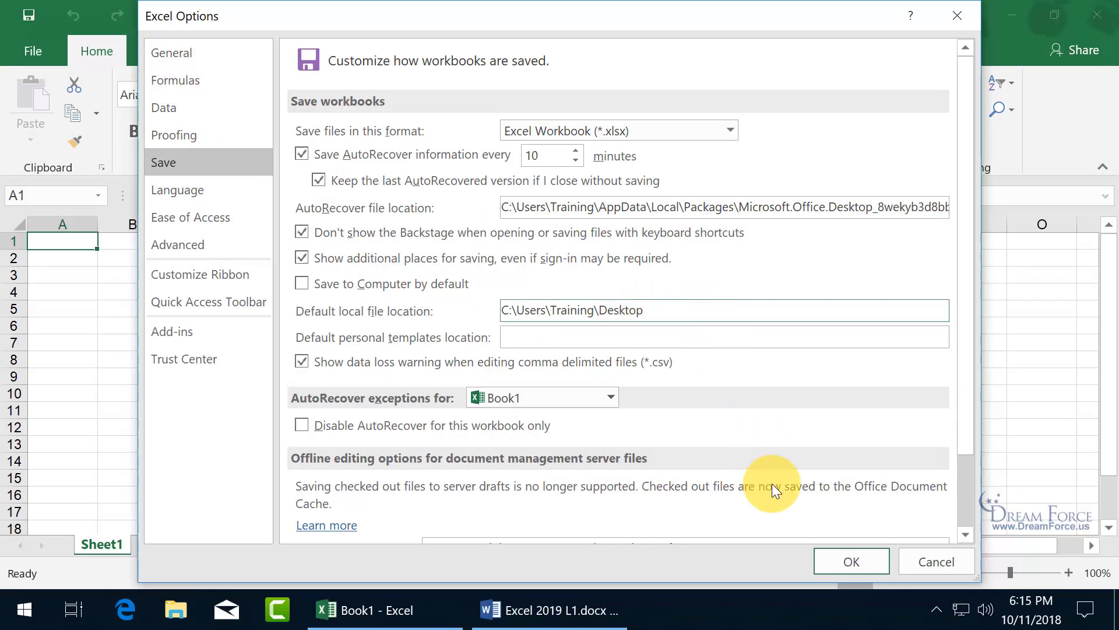
left_click(816, 558)
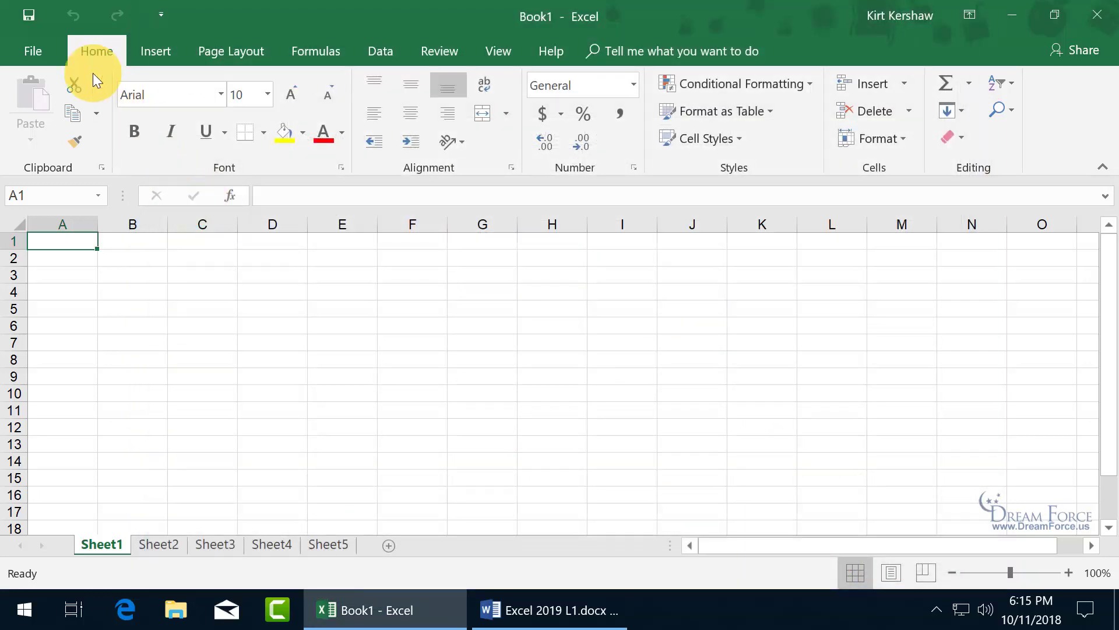
left_click(27, 7)
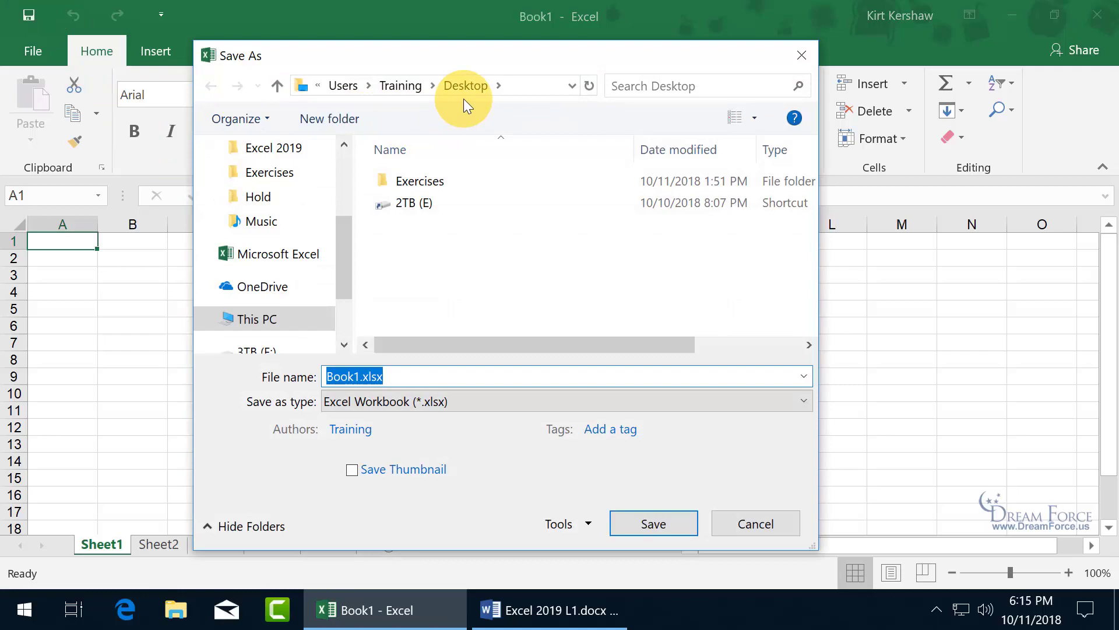
left_click(772, 529)
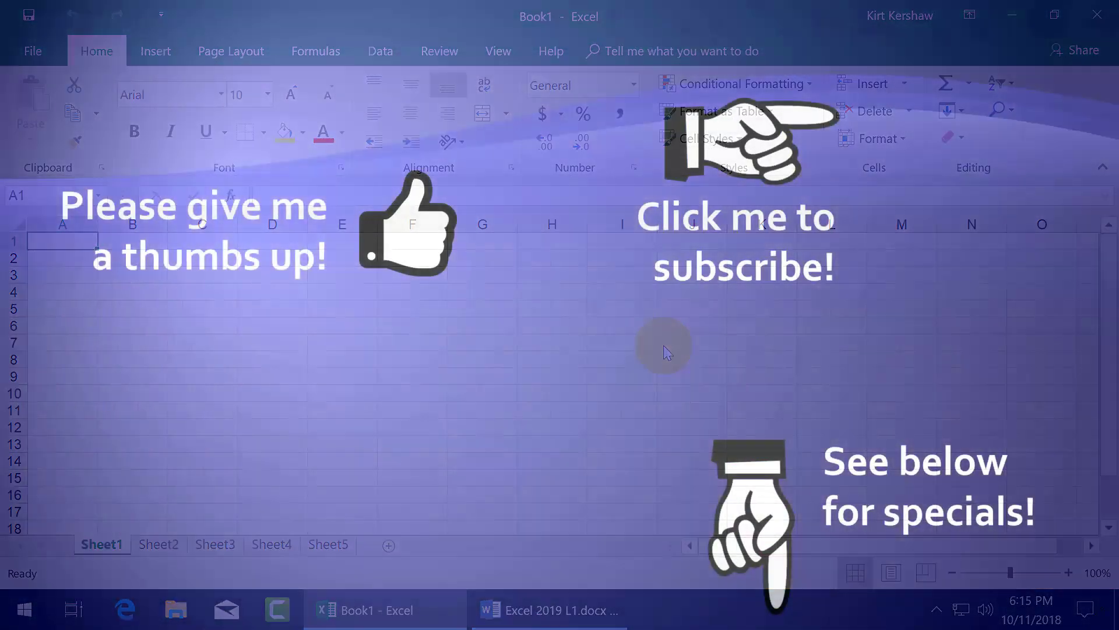